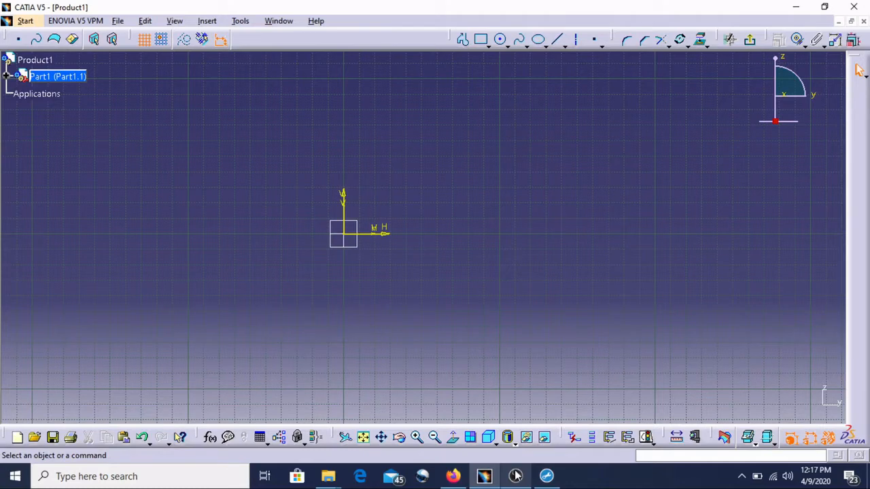
pyautogui.moveTo(329, 476)
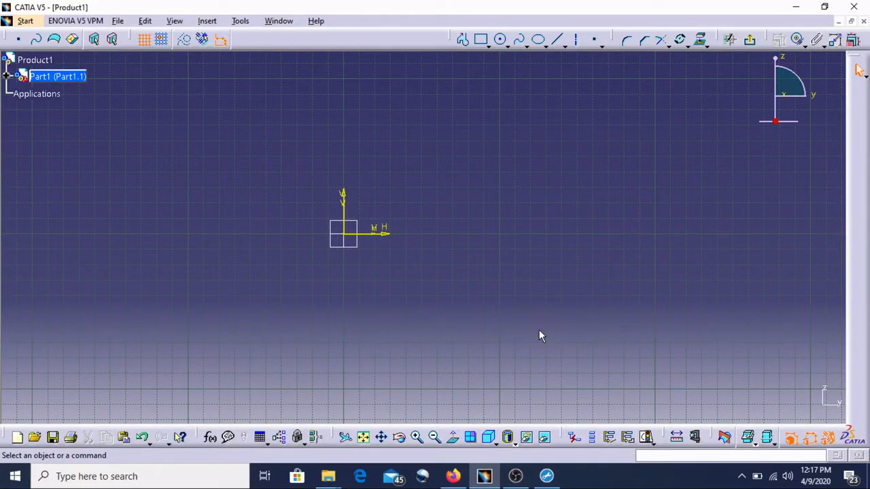
pyautogui.click(527, 44)
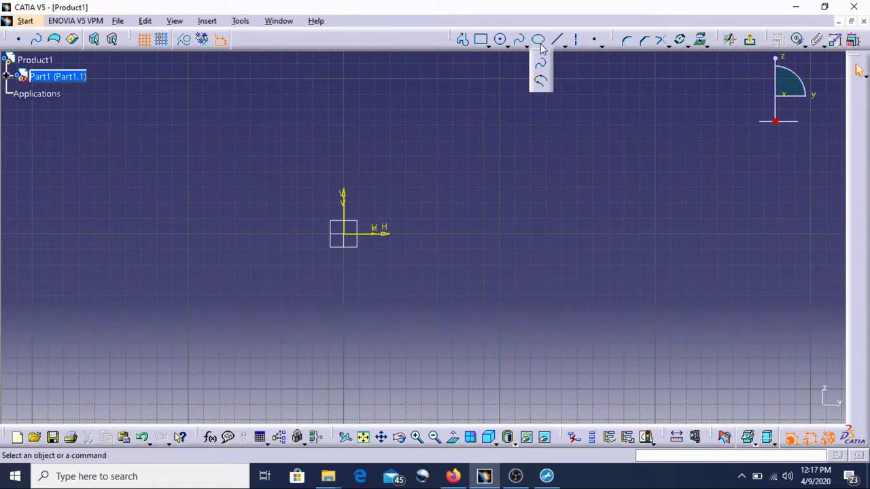
pyautogui.click(546, 46)
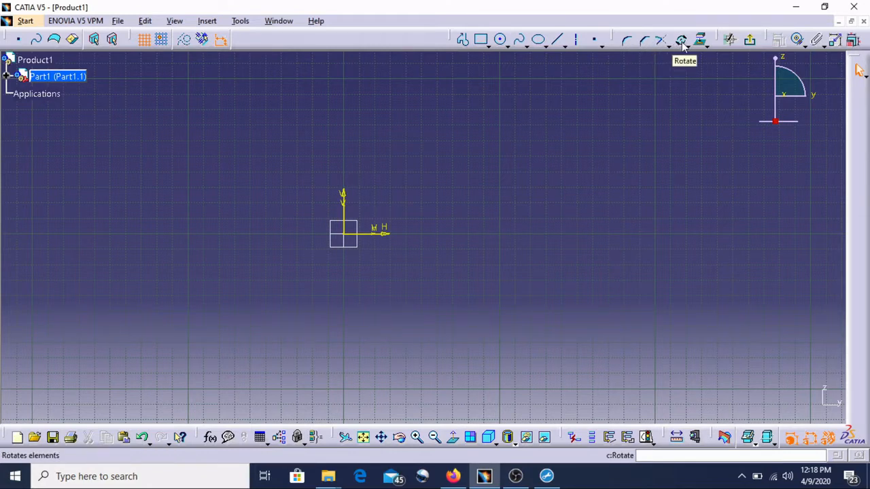
pyautogui.click(704, 44)
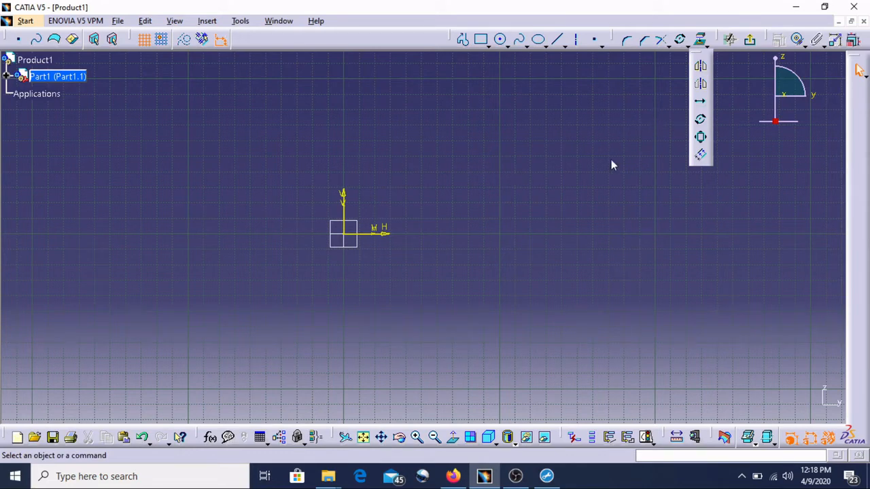
# Draw a five-point spline wave above the origin, about 225 mm wide.
pyautogui.click(520, 40)
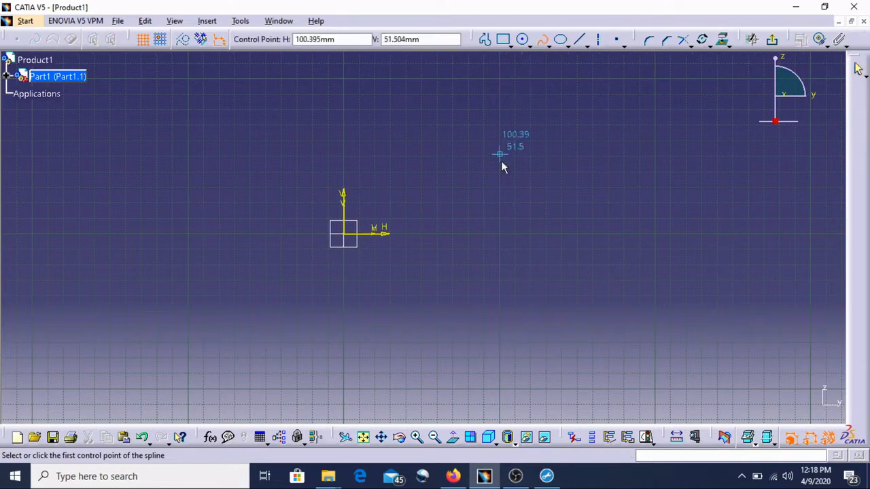
pyautogui.click(327, 163)
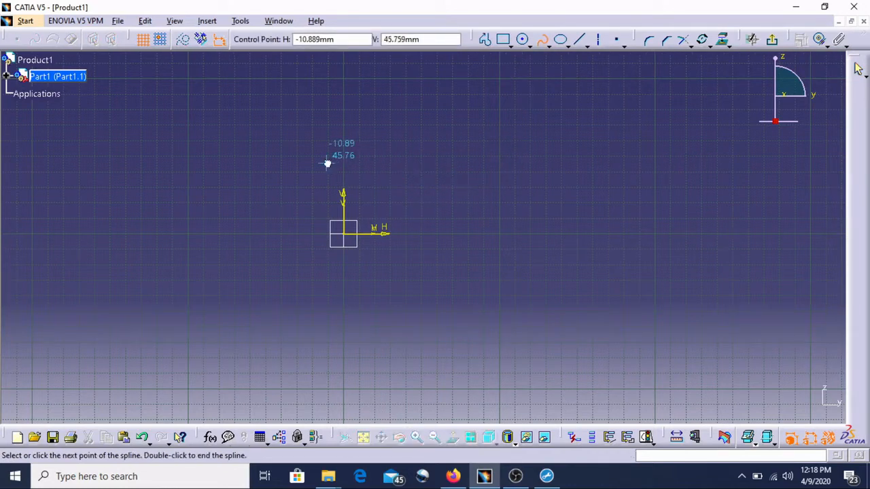
pyautogui.click(448, 121)
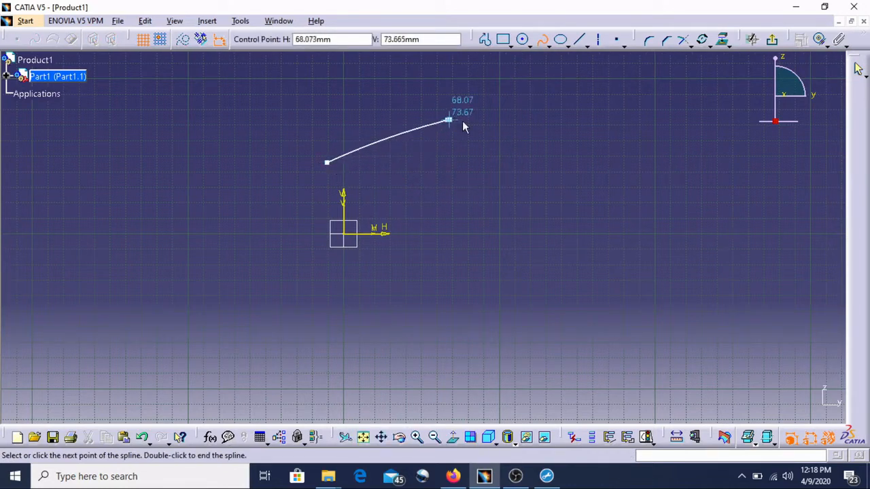
pyautogui.click(589, 171)
pyautogui.click(674, 150)
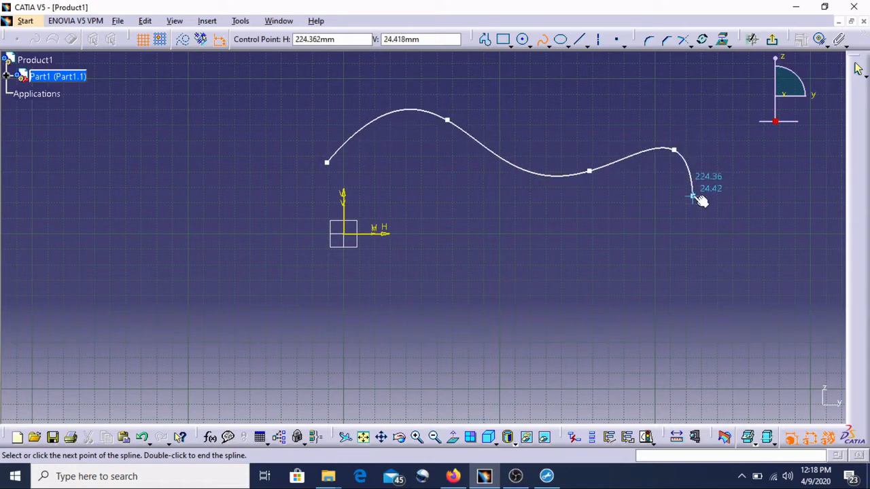
pyautogui.click(693, 196)
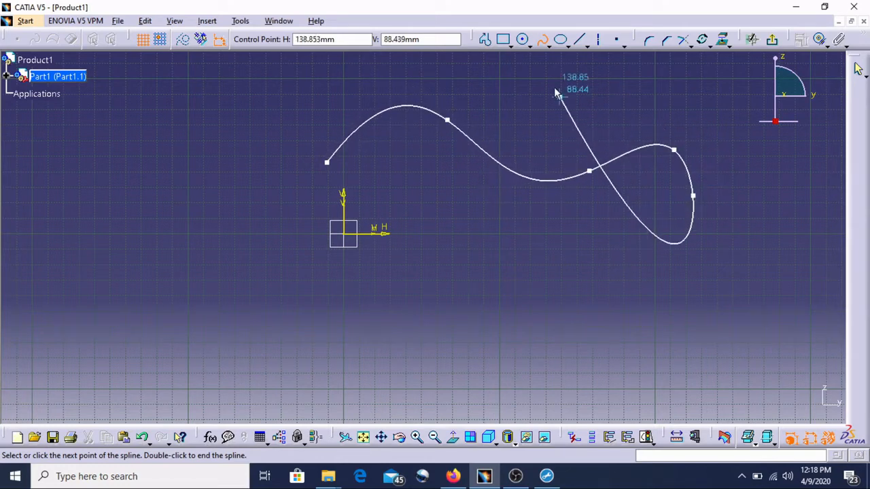
pyautogui.click(543, 42)
pyautogui.click(540, 215)
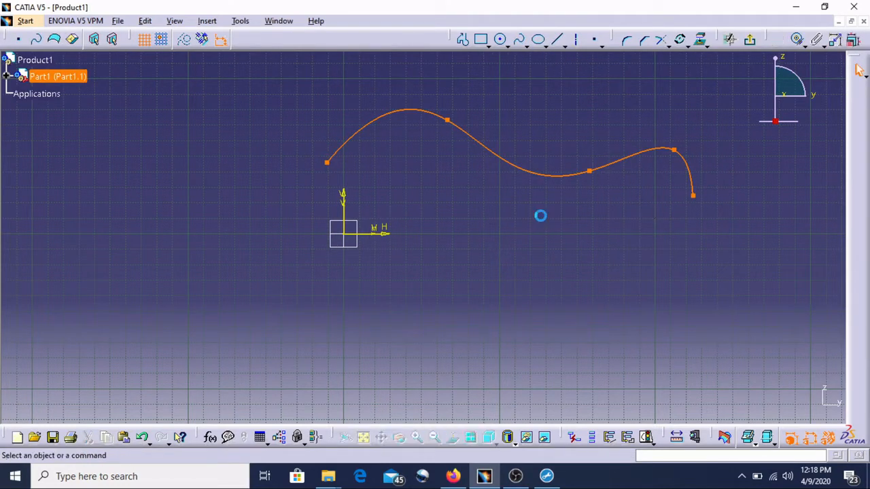
# Move the spline's second control point down to flatten its first hump.
pyautogui.click(446, 120)
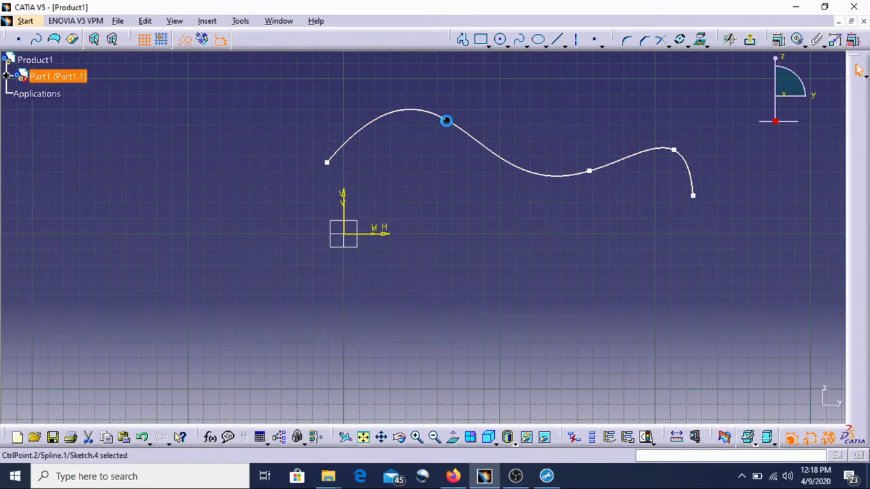
pyautogui.moveTo(454, 127); pyautogui.dragTo(463, 161)
pyautogui.click(591, 242)
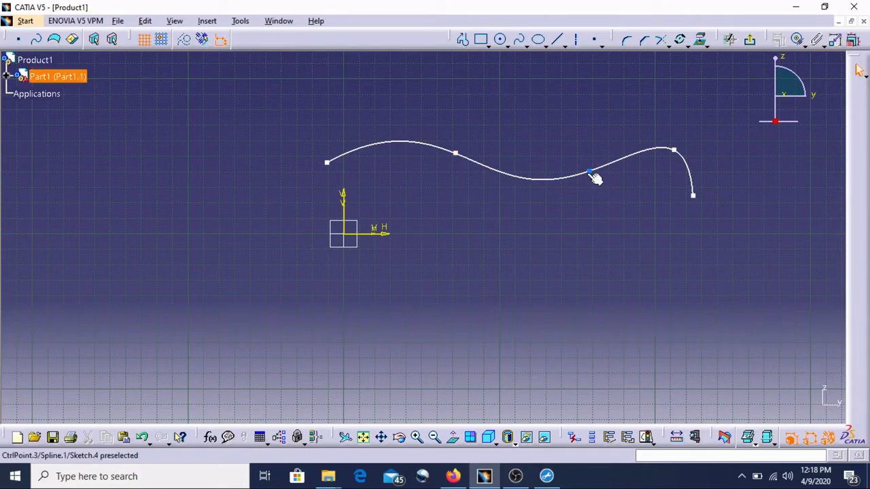
# Draw a second five-point spline wave below the origin, roughly parallel to the first.
pyautogui.click(520, 43)
pyautogui.click(247, 234)
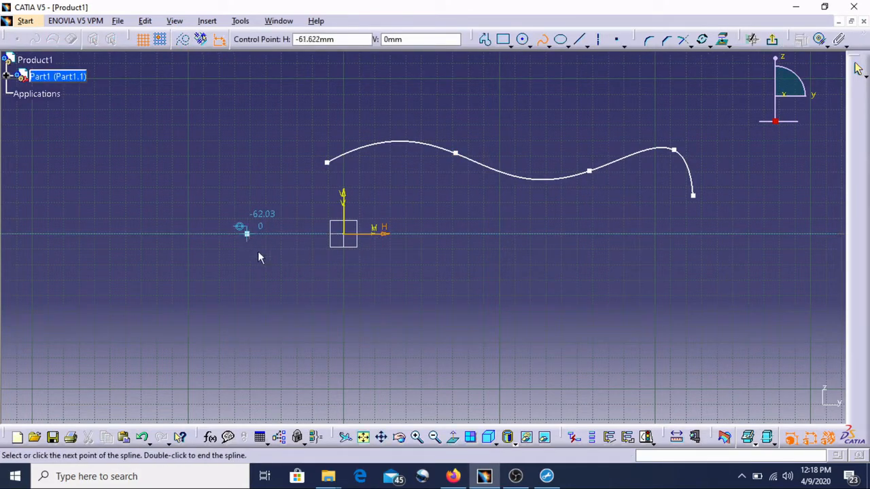
pyautogui.click(384, 296)
pyautogui.click(493, 255)
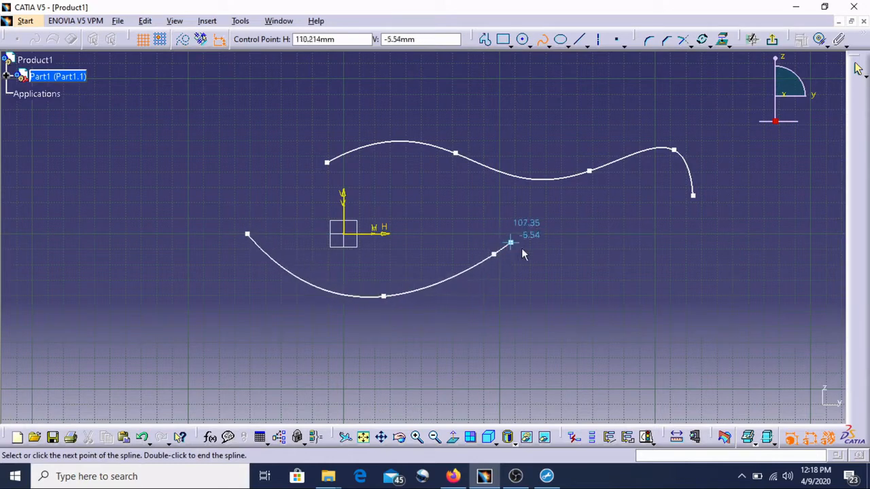
pyautogui.click(561, 292)
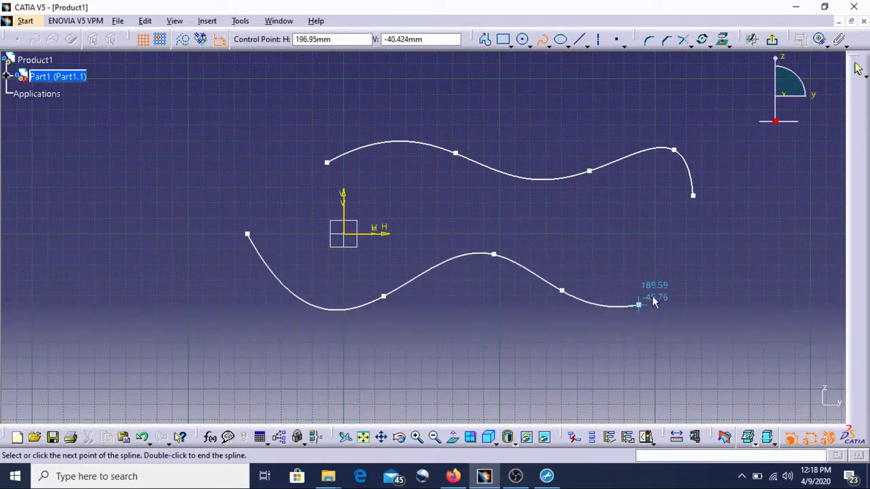
pyautogui.click(673, 249)
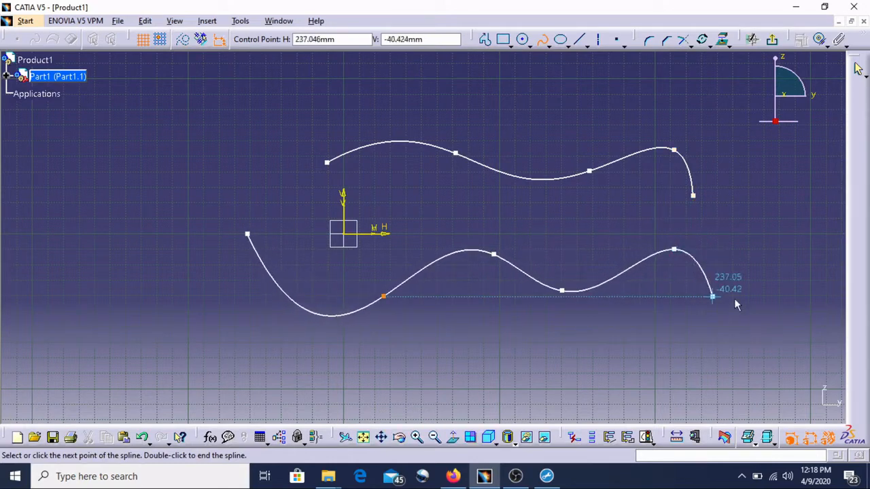
pyautogui.click(542, 42)
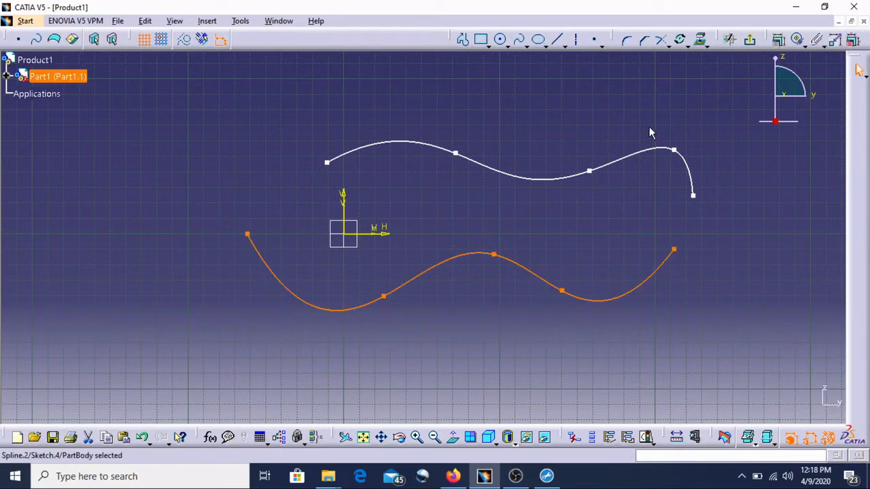
pyautogui.click(578, 142)
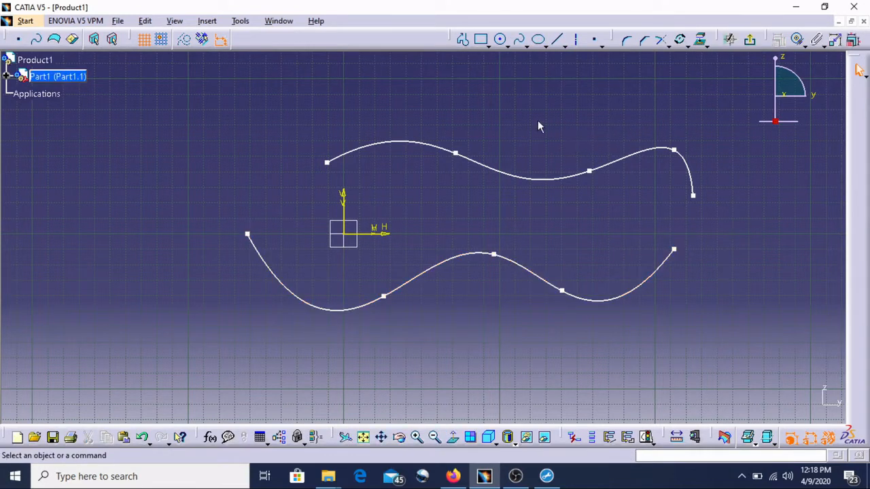
# Join the left endpoints of the two splines with a Connect curve.
pyautogui.click(528, 45)
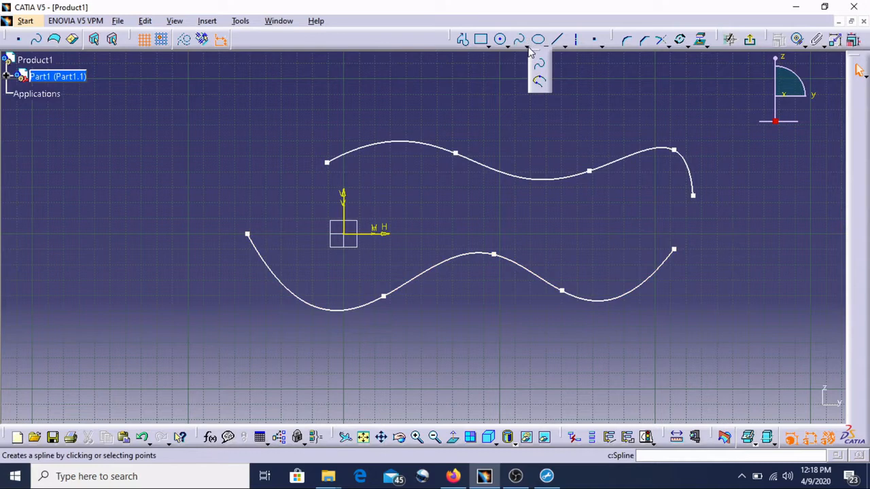
pyautogui.click(539, 82)
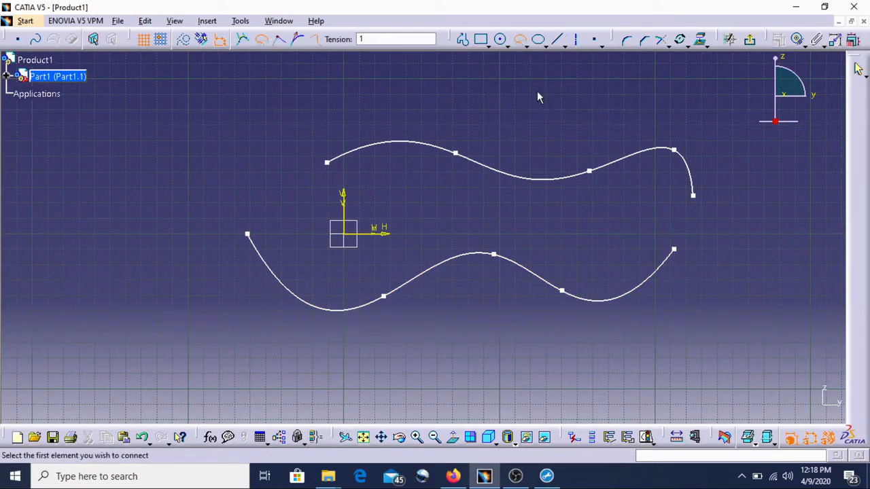
pyautogui.click(250, 235)
pyautogui.click(327, 163)
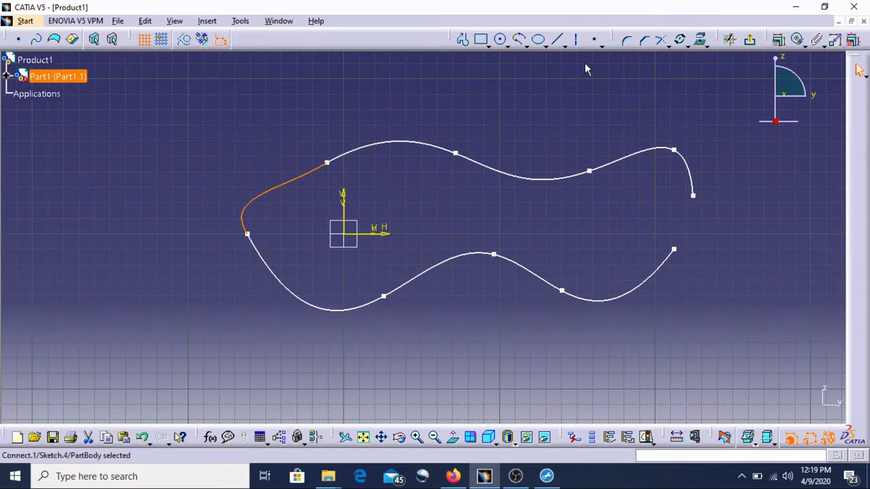
# Join the right endpoints of the two splines with another Connect curve to close the profile.
pyautogui.click(519, 39)
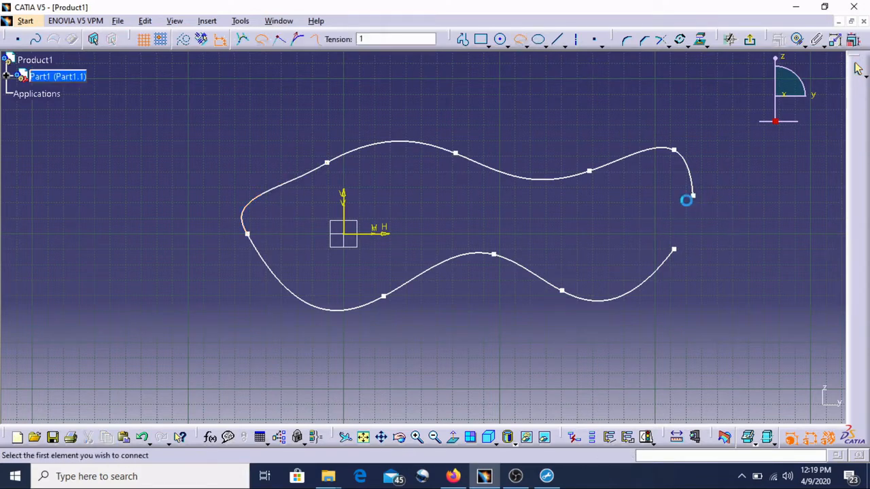
pyautogui.click(693, 197)
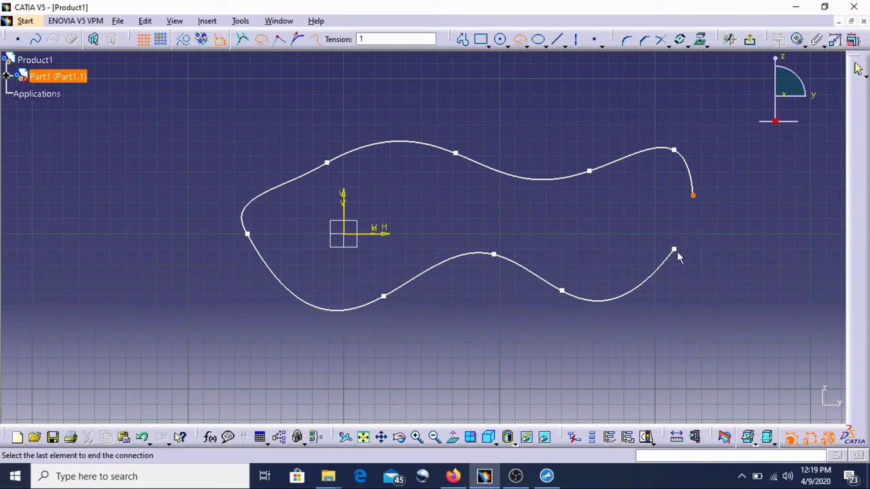
pyautogui.click(674, 250)
pyautogui.click(710, 274)
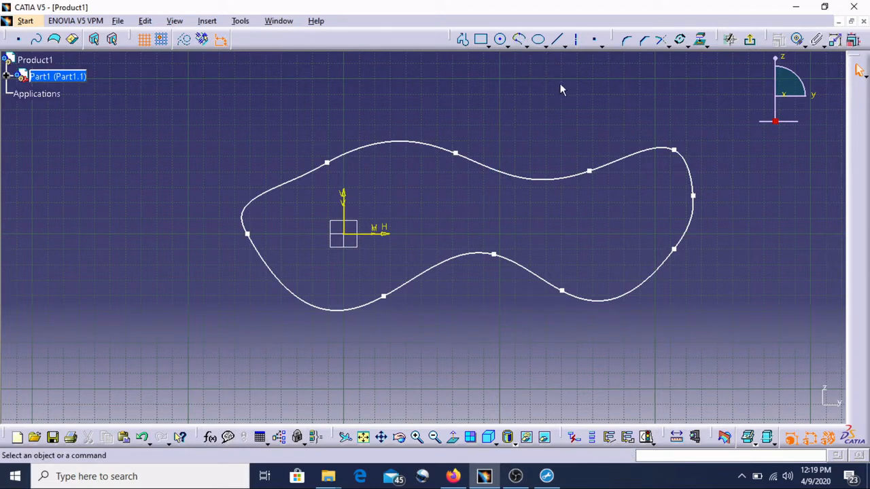
# Select the whole closed spline profile and delete it.
pyautogui.moveTo(741, 353); pyautogui.dragTo(220, 123)
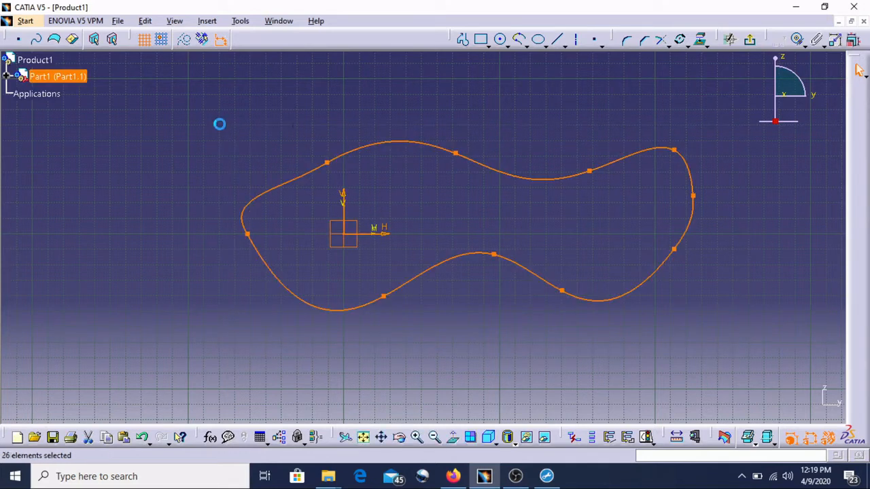
pyautogui.press('Delete')
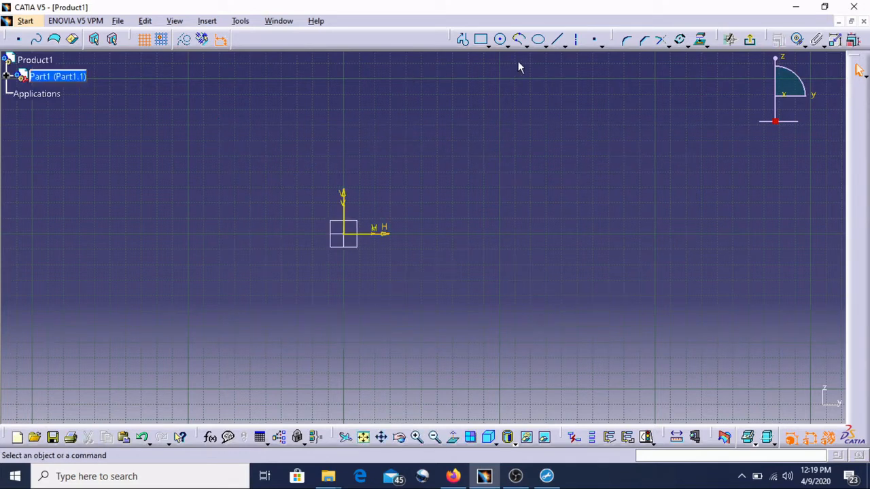
# Draw an ellipse above the origin with a major radius of about 83 mm and minor radius about 19 mm.
pyautogui.click(538, 41)
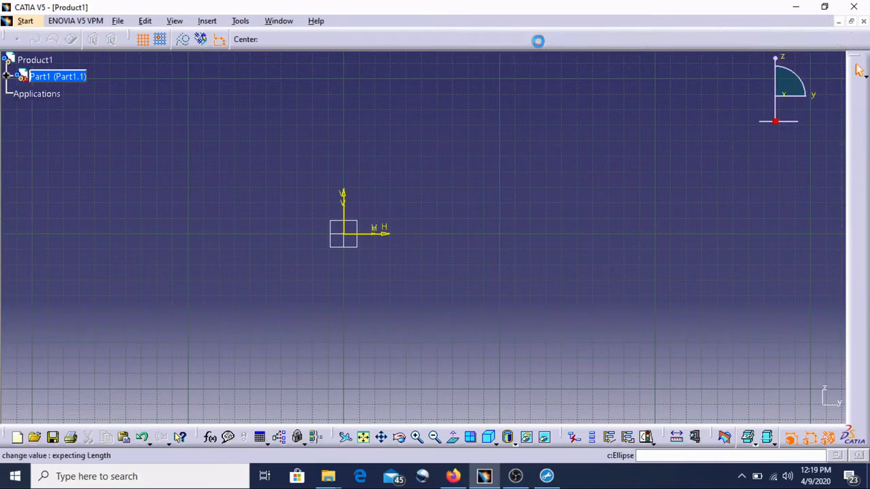
pyautogui.click(437, 178)
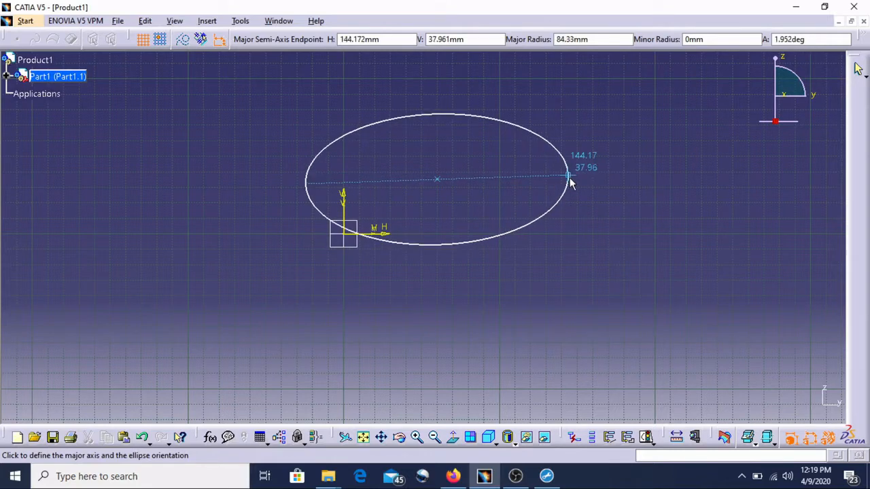
pyautogui.click(564, 182)
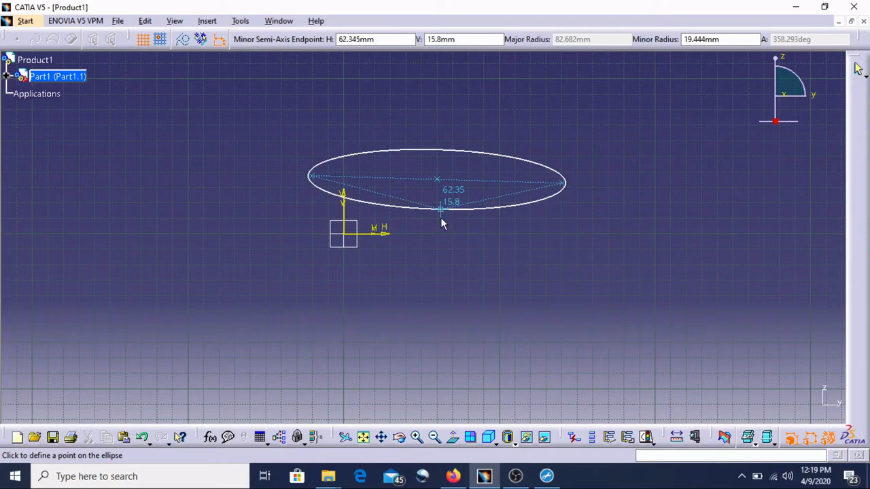
pyautogui.click(438, 210)
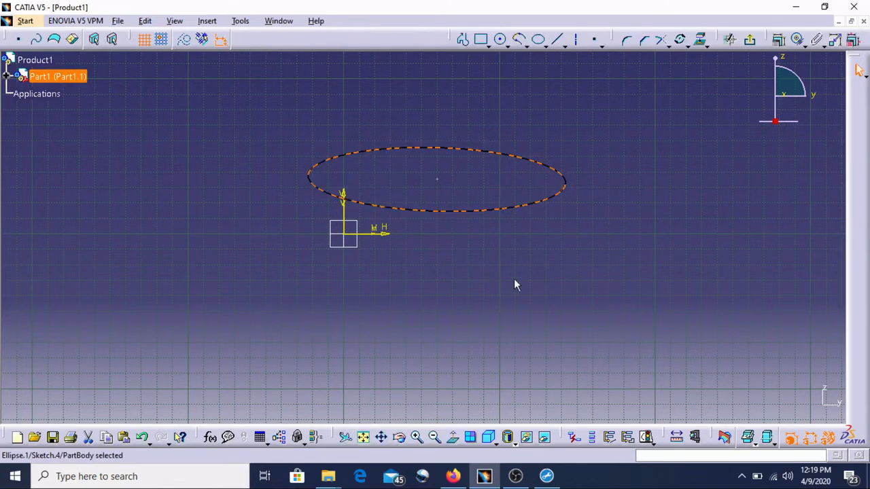
pyautogui.click(579, 205)
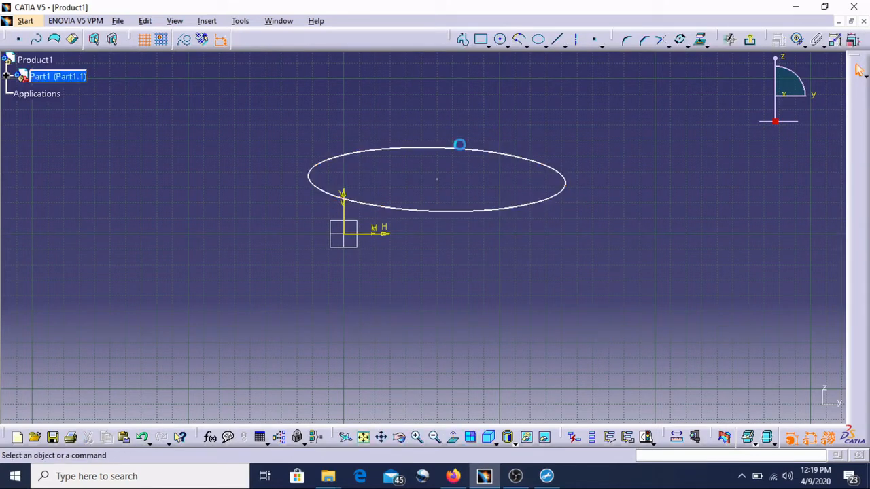
# Draw a larger horizontal ellipse below the origin with a major radius of about 122 mm.
pyautogui.click(539, 39)
pyautogui.click(465, 286)
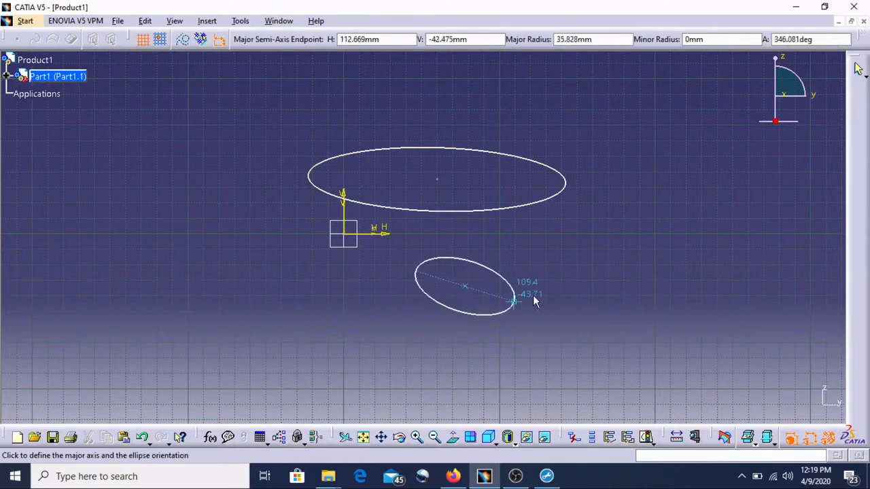
pyautogui.click(651, 286)
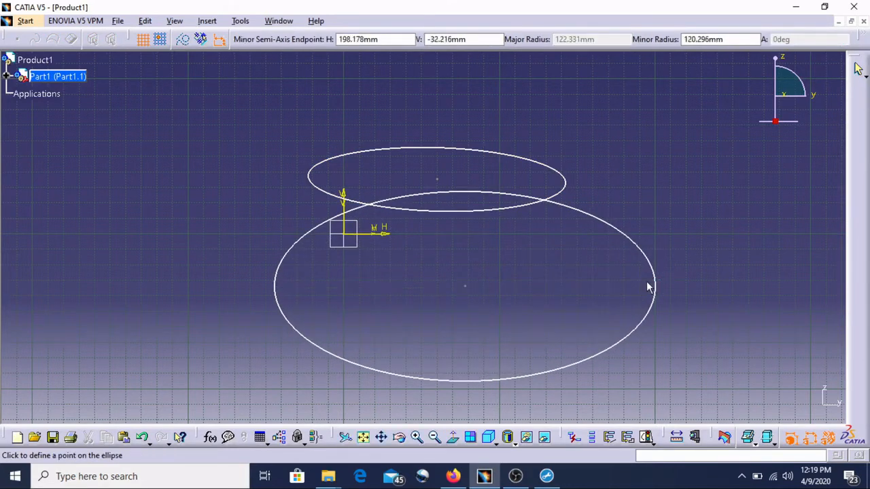
pyautogui.click(469, 241)
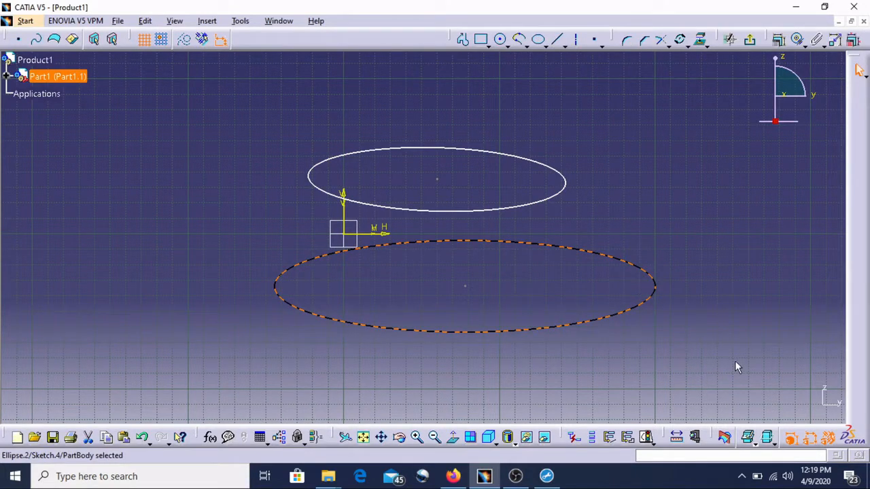
# Select both ellipses and delete them.
pyautogui.moveTo(735, 360); pyautogui.dragTo(220, 91)
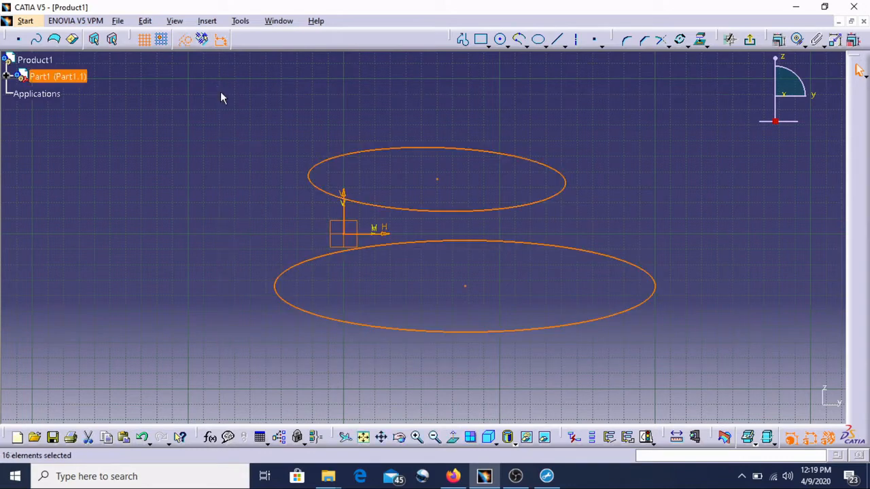
pyautogui.press('Delete')
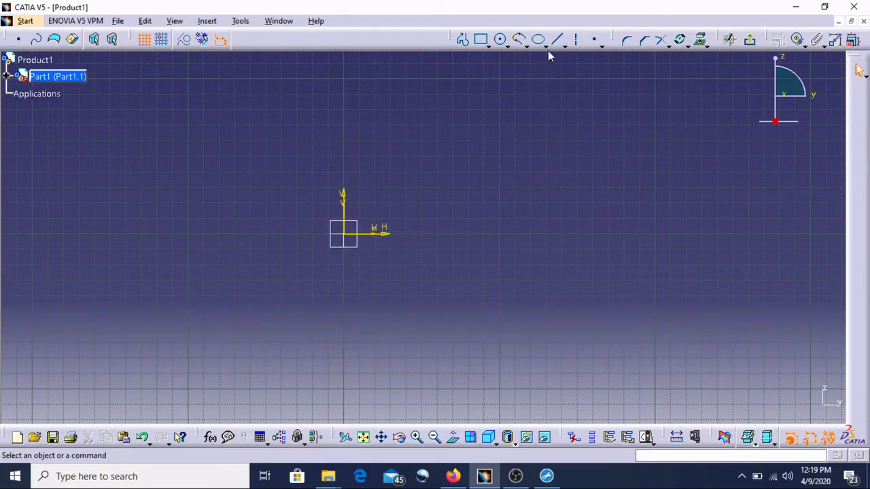
# Draw a parabola by focus to the right of the origin, opening leftward with its apex near H 114 mm, V 16 mm.
pyautogui.click(555, 41)
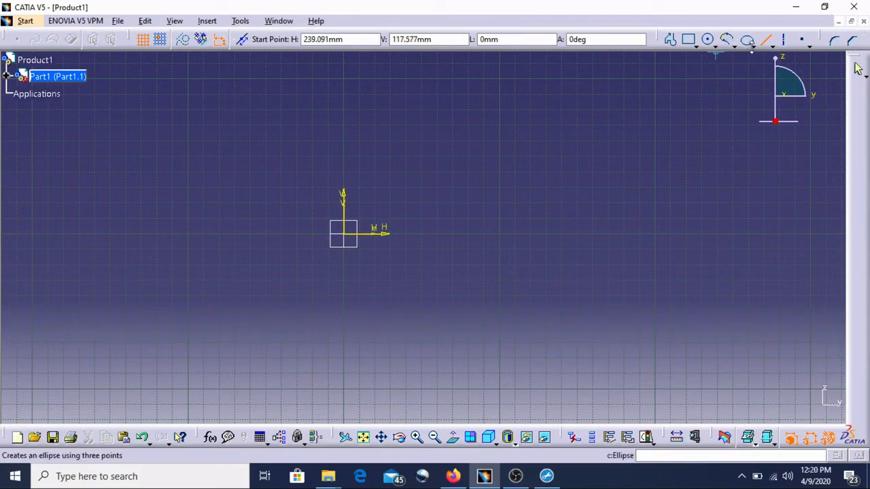
pyautogui.click(752, 48)
pyautogui.click(766, 83)
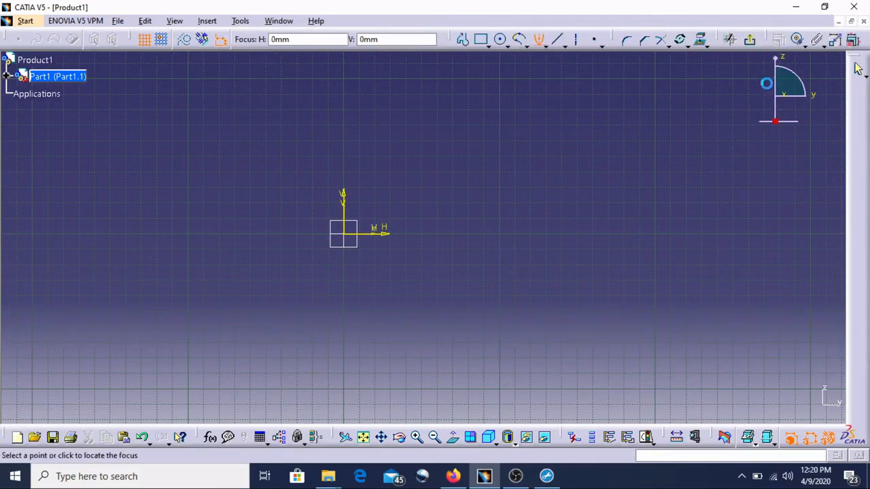
pyautogui.click(432, 202)
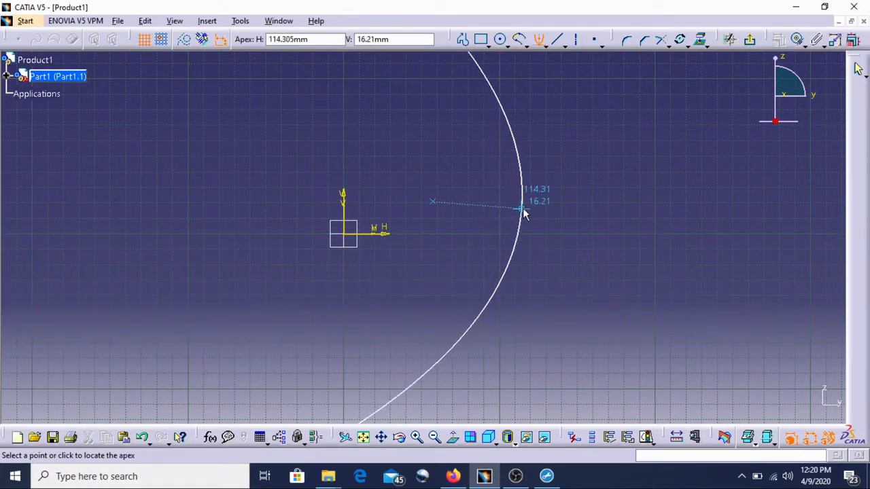
pyautogui.click(521, 209)
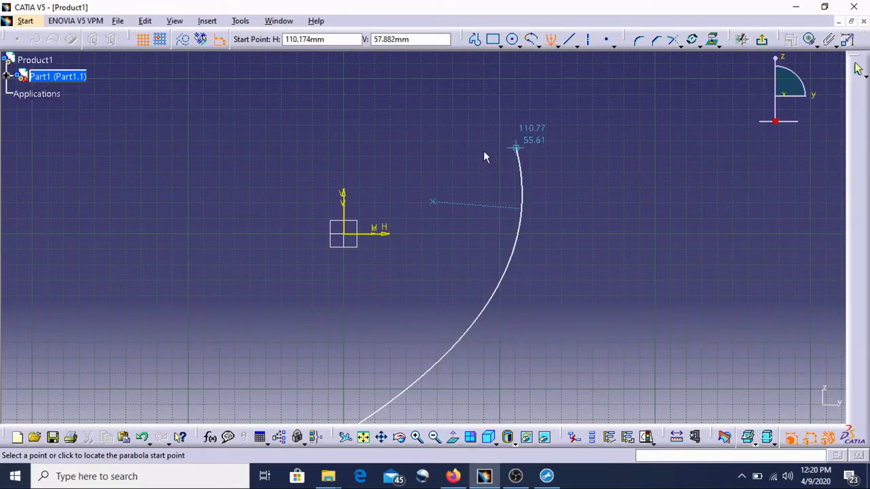
pyautogui.click(475, 86)
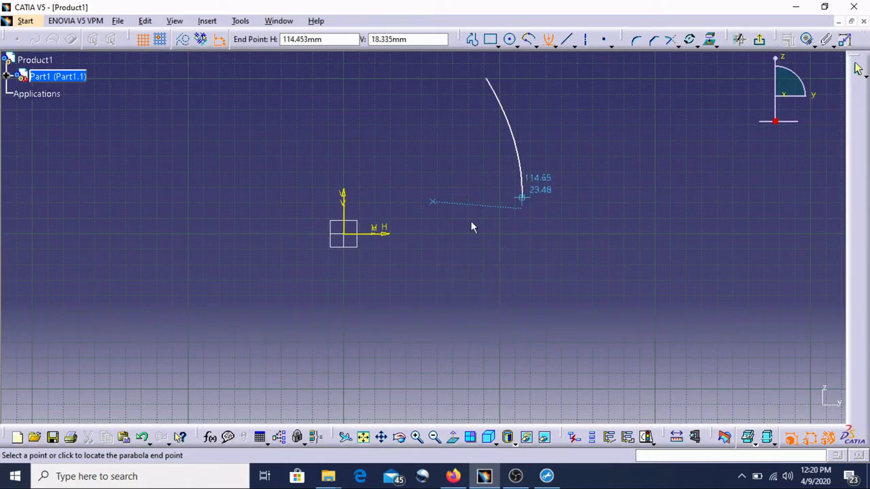
pyautogui.click(412, 324)
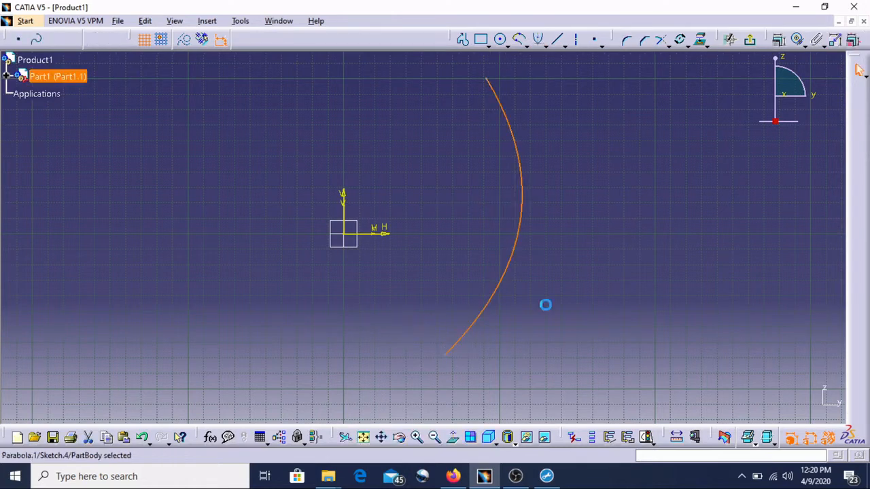
# Draw a second parabola by focus just left of the origin, apex near H -17 mm, V -23 mm, opening leftward.
pyautogui.click(540, 39)
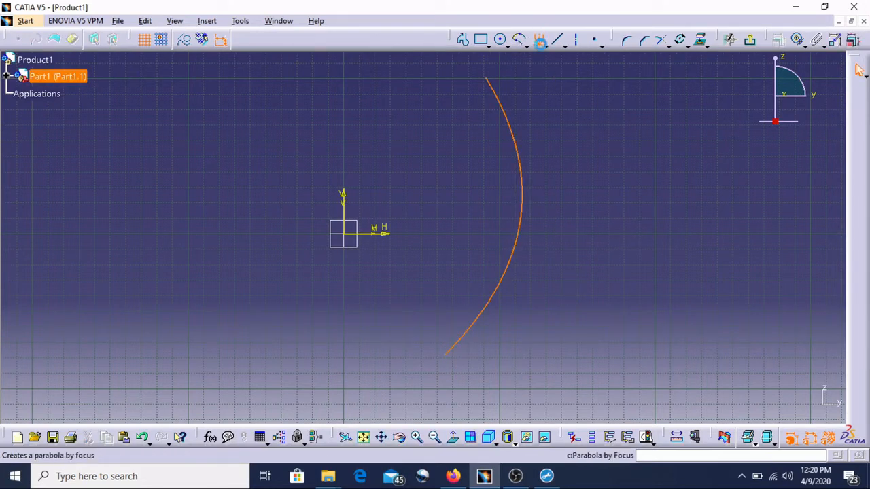
pyautogui.click(289, 259)
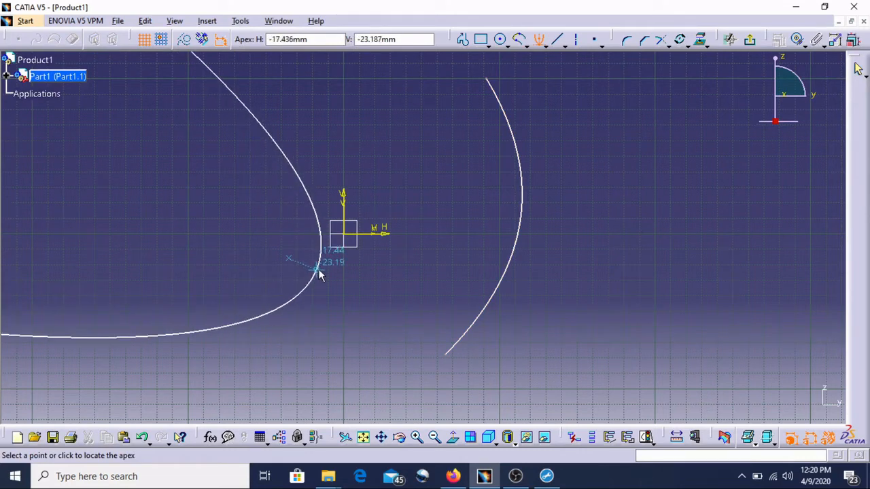
pyautogui.click(318, 270)
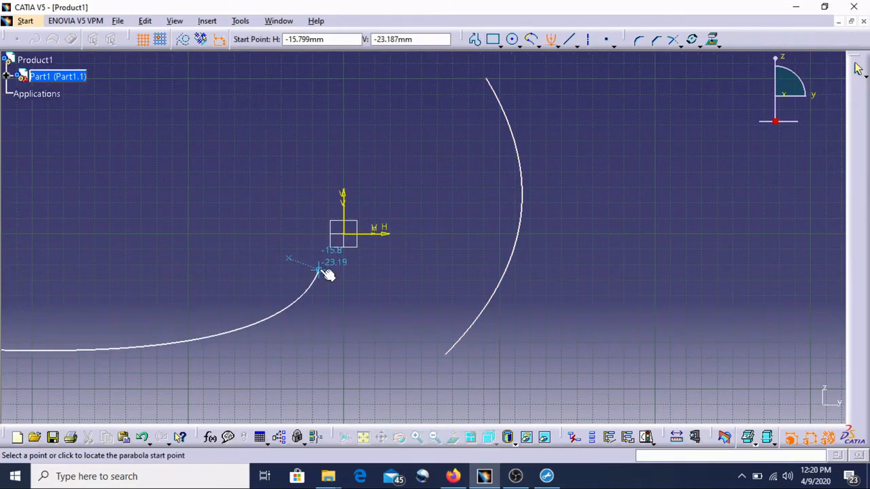
pyautogui.click(289, 164)
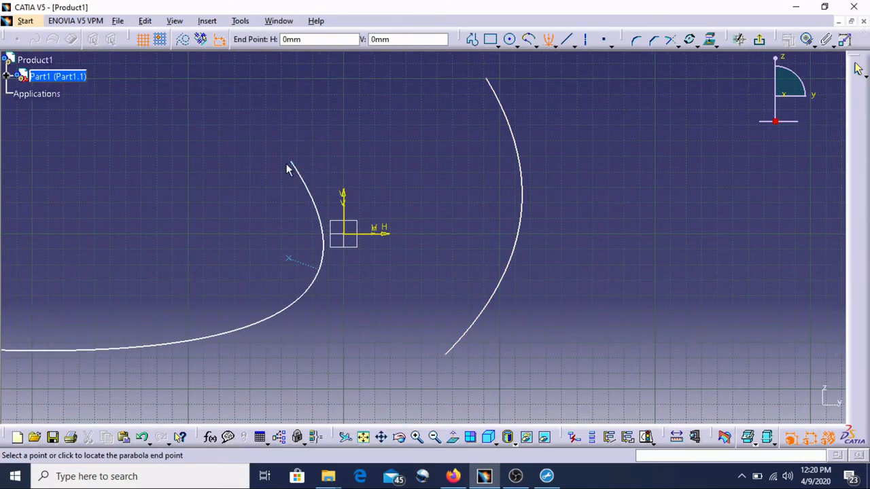
pyautogui.click(218, 334)
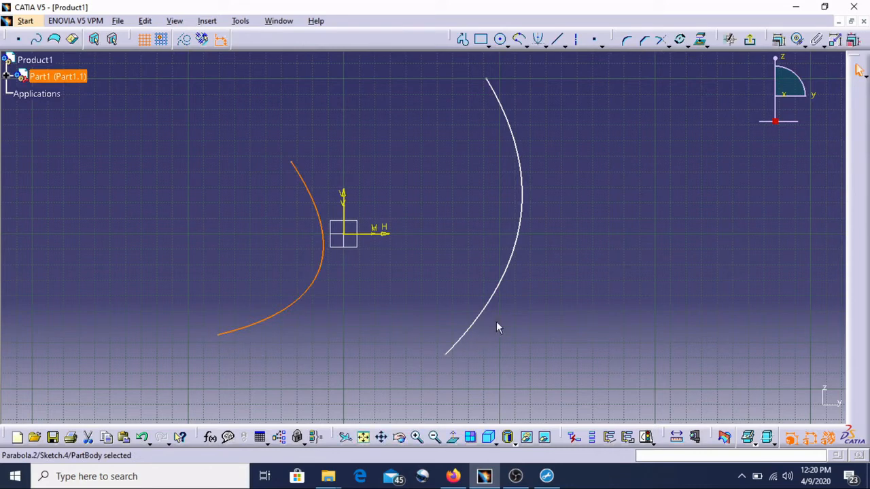
# Draw a hyperbola by focus right of the first parabola, with center near H 220 mm and apex near H 160 mm.
pyautogui.click(540, 41)
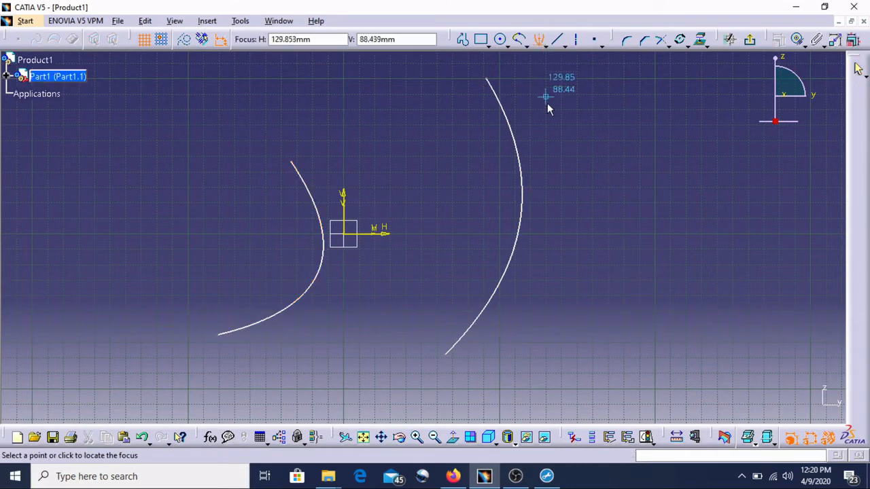
pyautogui.click(548, 46)
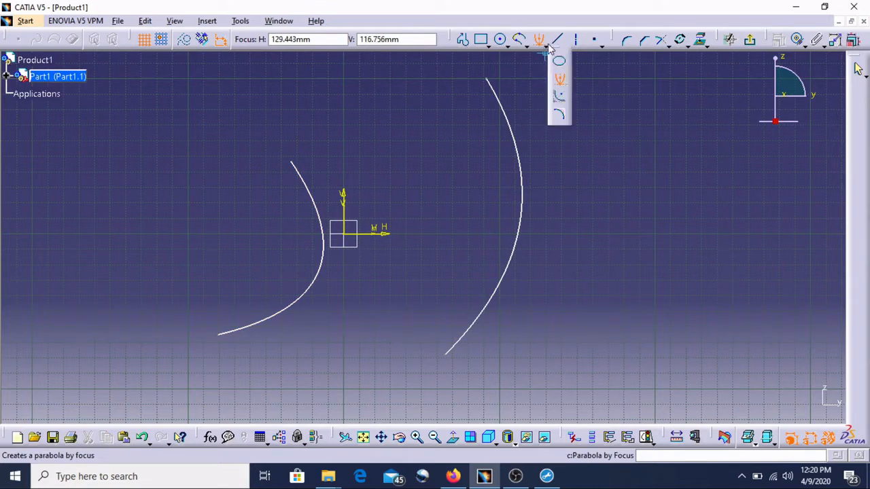
pyautogui.click(559, 96)
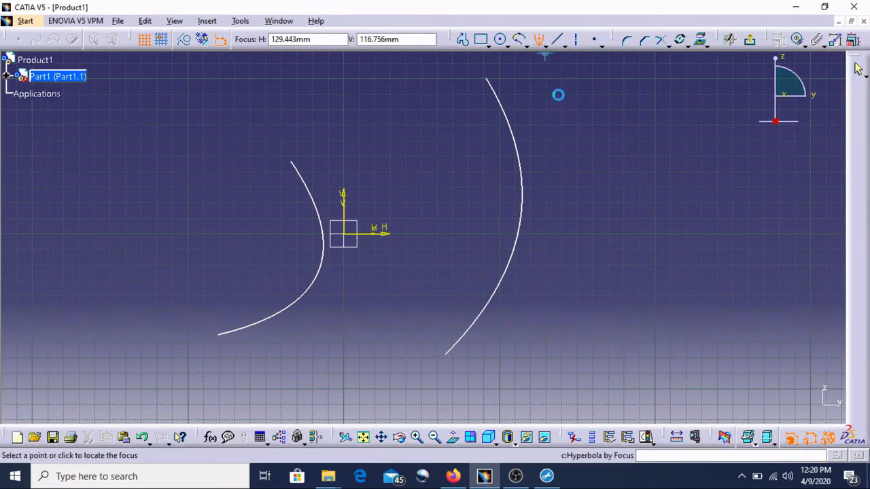
pyautogui.click(582, 224)
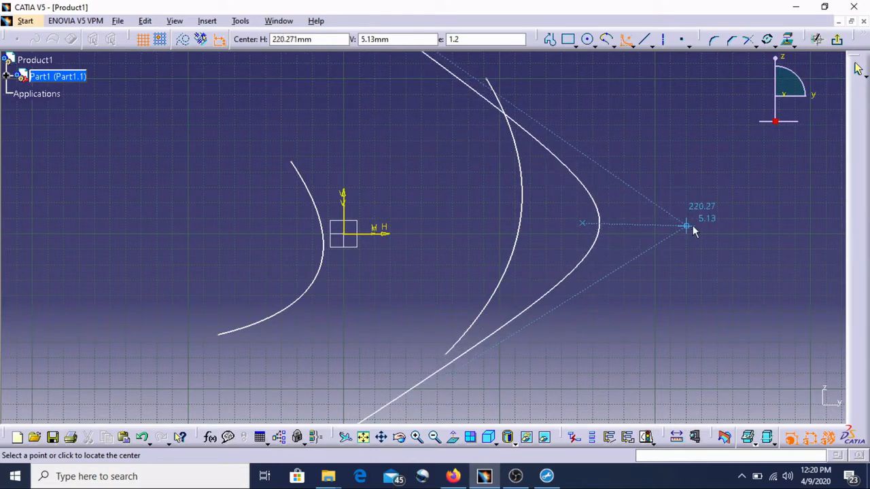
pyautogui.click(654, 218)
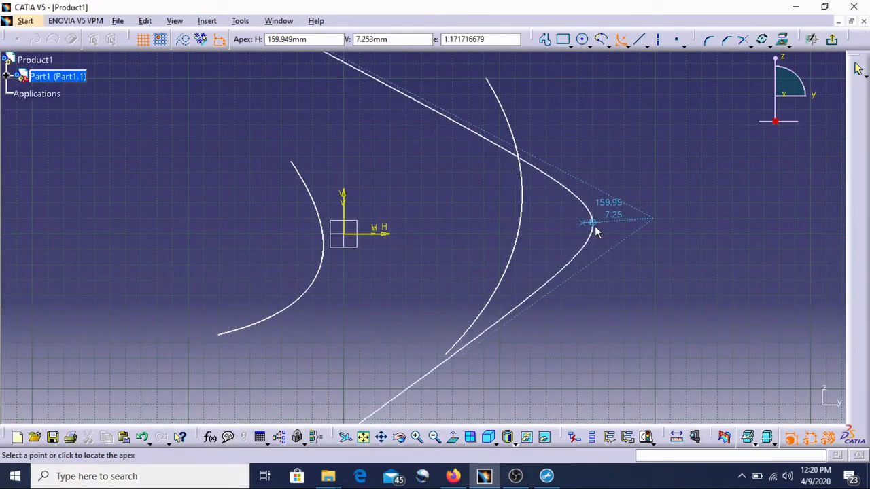
pyautogui.click(594, 225)
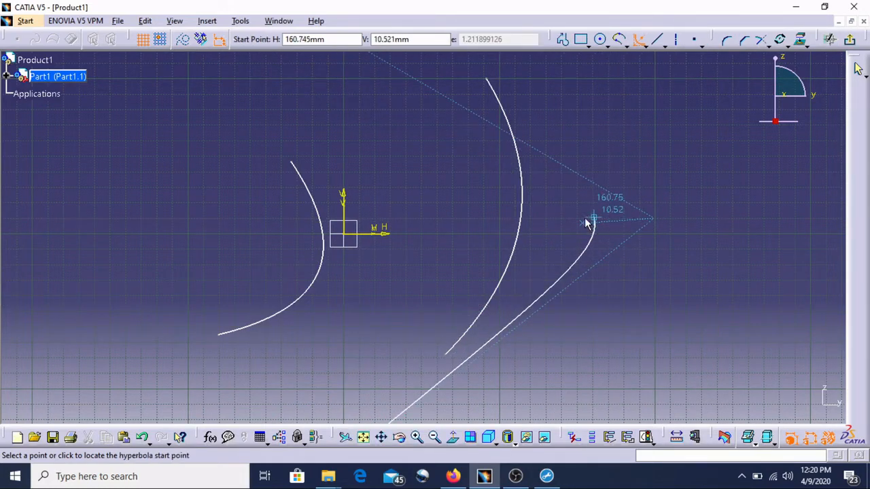
pyautogui.click(518, 151)
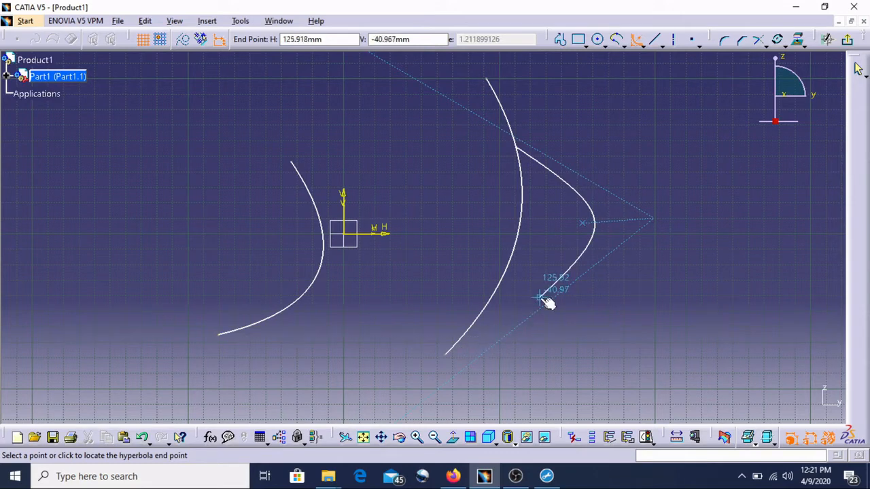
pyautogui.click(523, 314)
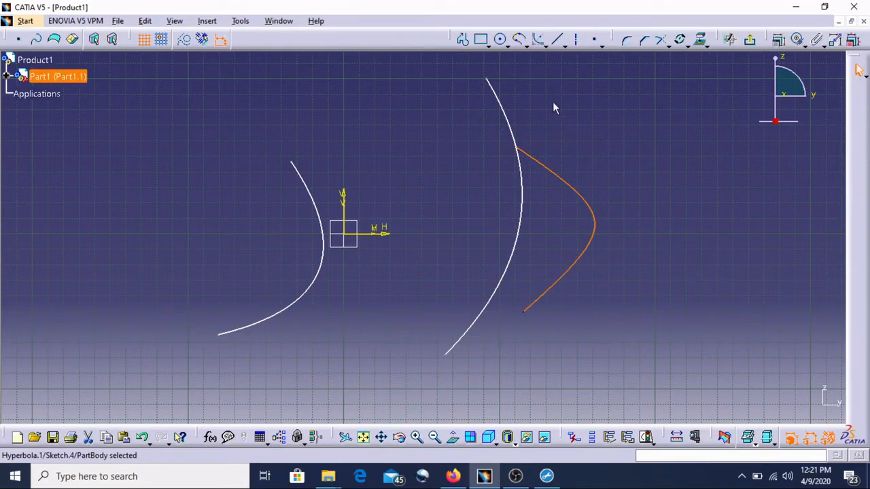
# Draw a second, short hyperbola by focus left of the second parabola, with center near H -50 mm, V 0 mm.
pyautogui.click(539, 40)
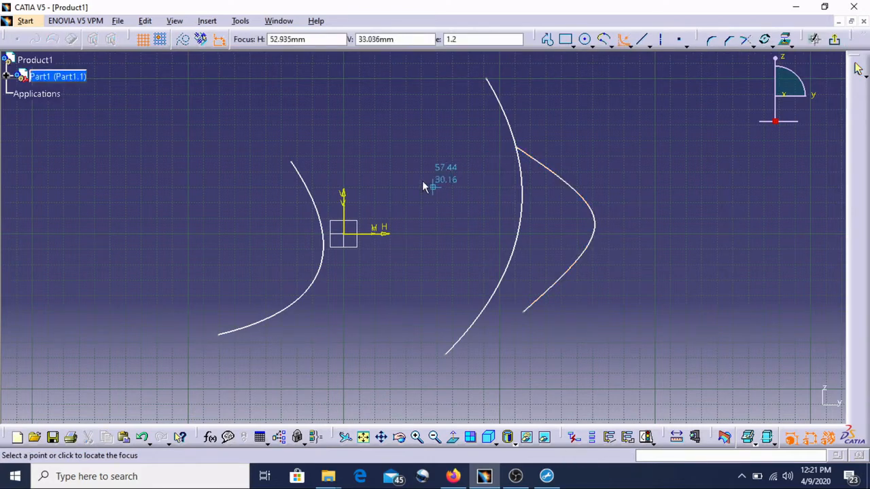
pyautogui.click(237, 222)
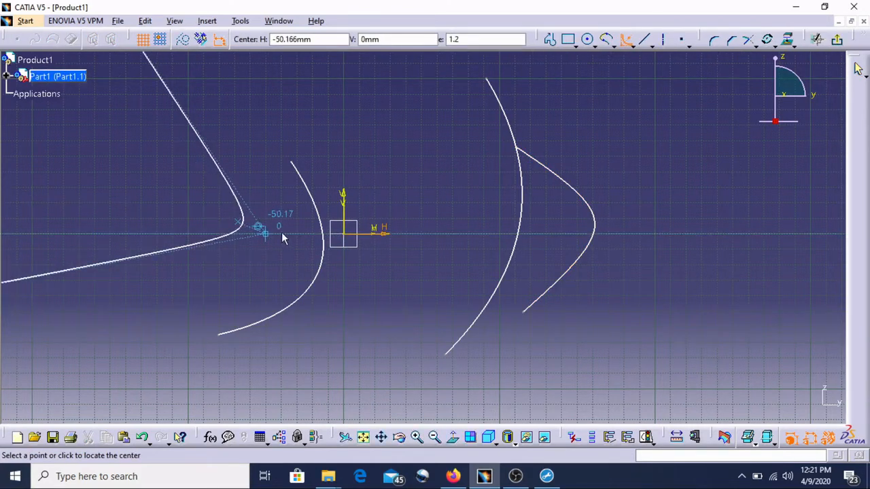
pyautogui.click(309, 232)
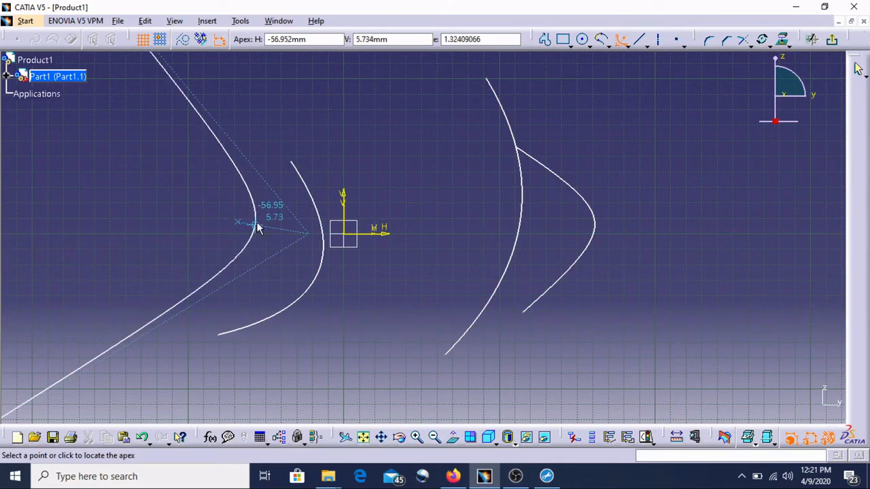
pyautogui.click(258, 227)
pyautogui.click(244, 172)
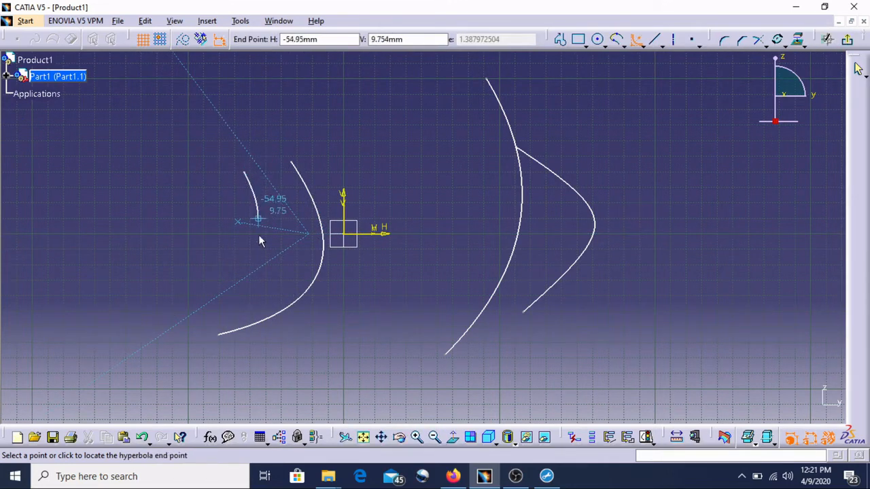
pyautogui.click(228, 272)
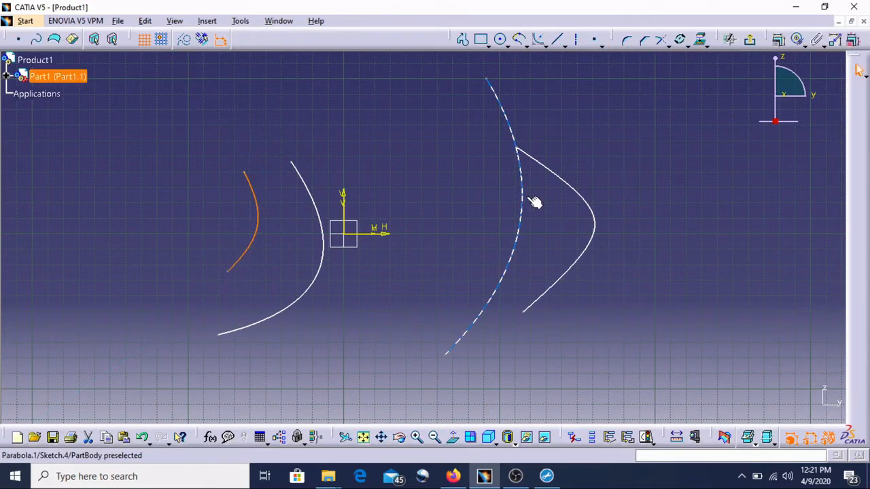
# Draw a conic joining the endpoints of the short left hyperbola through a passing point near H -68 mm, V 6 mm.
pyautogui.click(547, 45)
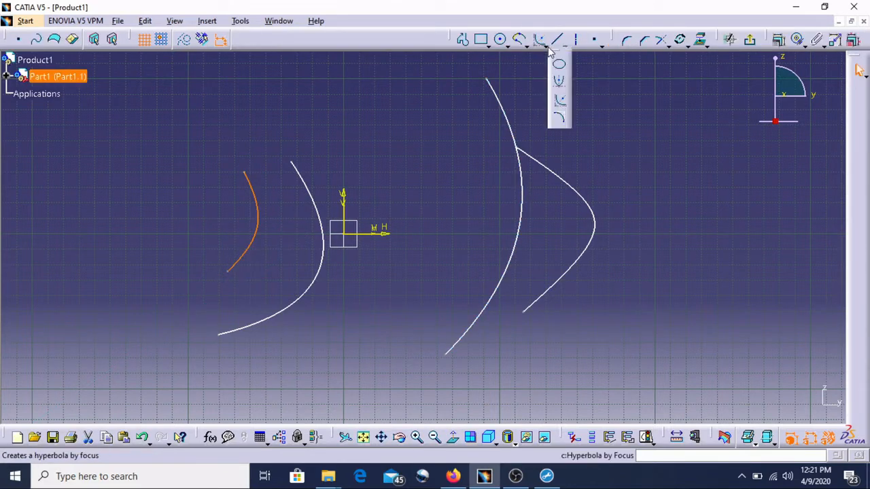
pyautogui.click(560, 121)
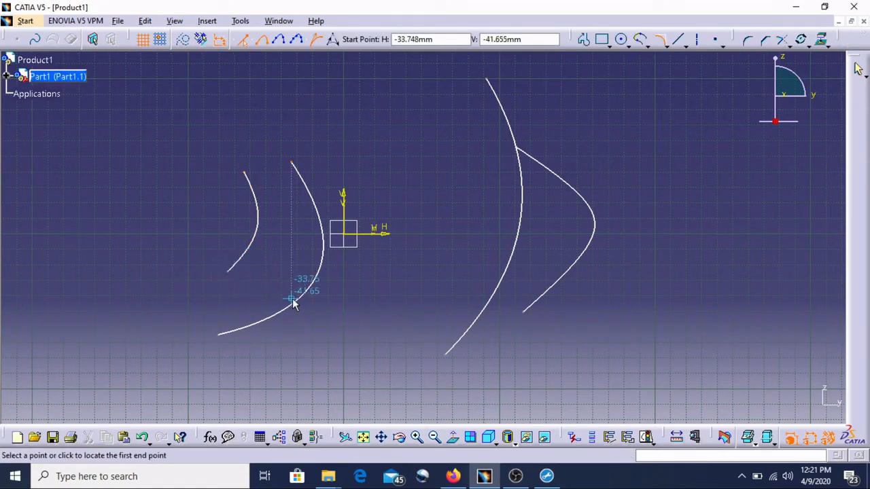
pyautogui.click(231, 269)
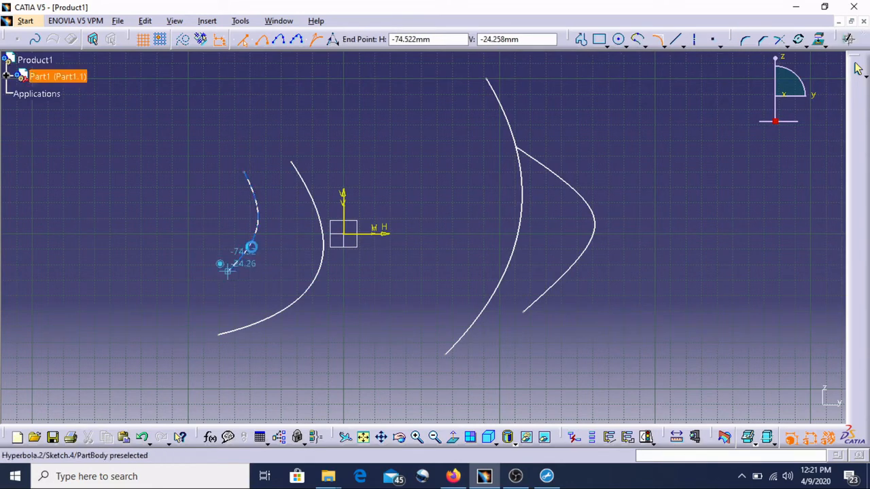
pyautogui.click(244, 170)
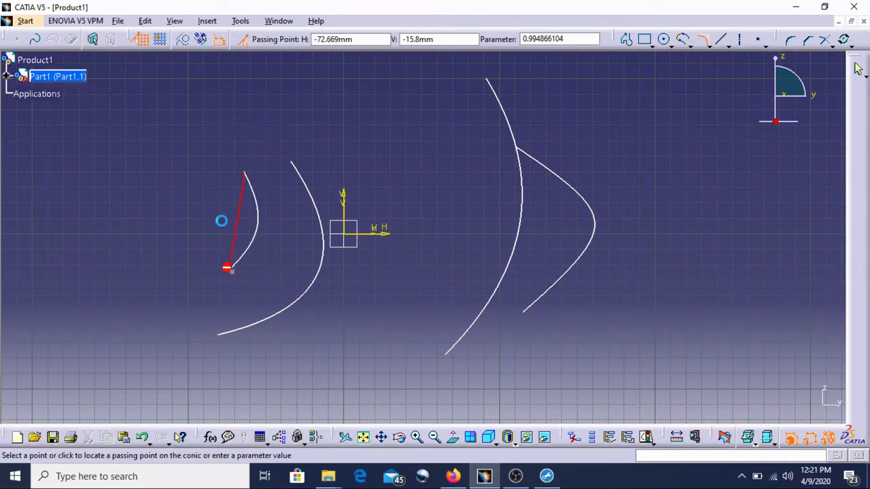
pyautogui.click(238, 226)
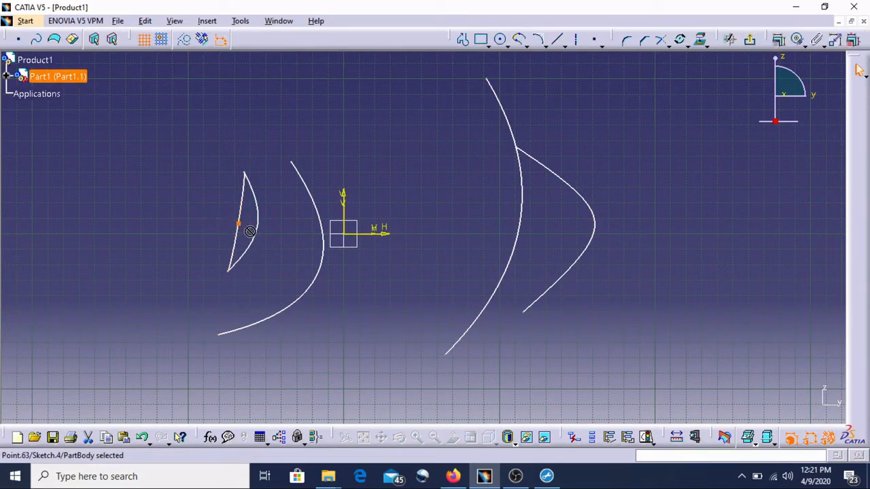
pyautogui.click(272, 239)
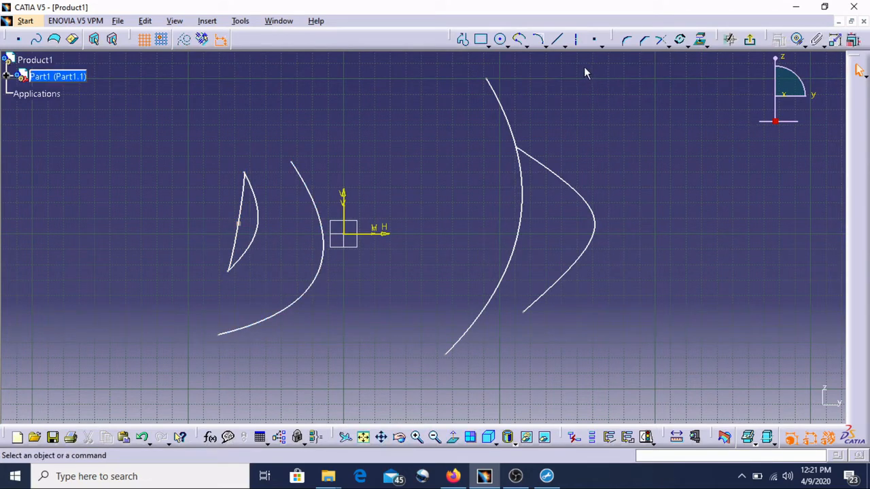
# Try to create a conic right of the large hyperbola from two end points with tangents and a passing point near H 242 mm, V -78 mm.
pyautogui.click(528, 42)
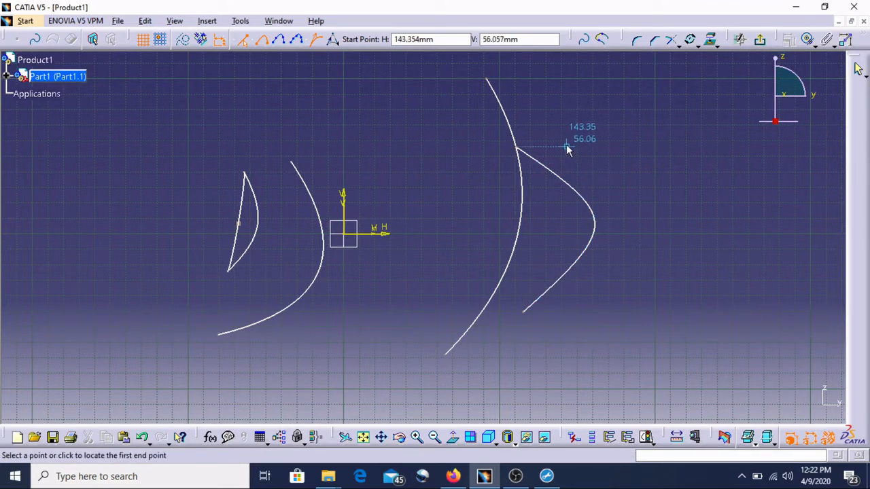
pyautogui.click(587, 163)
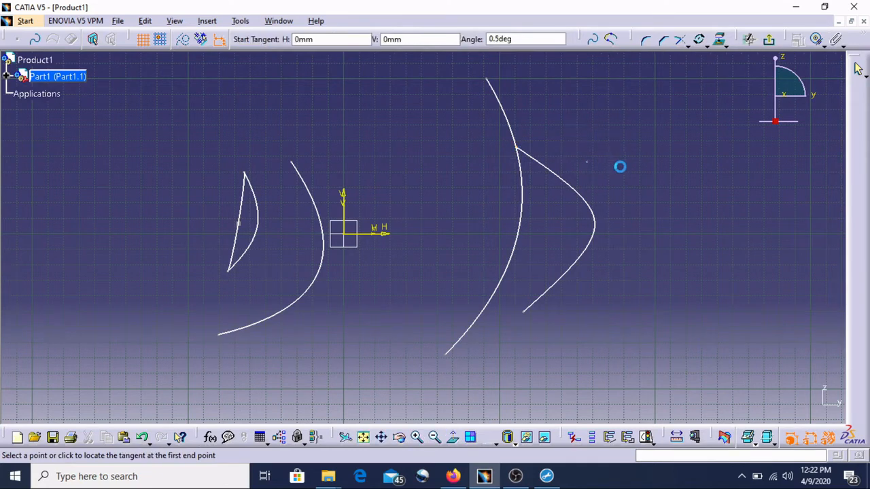
pyautogui.click(615, 165)
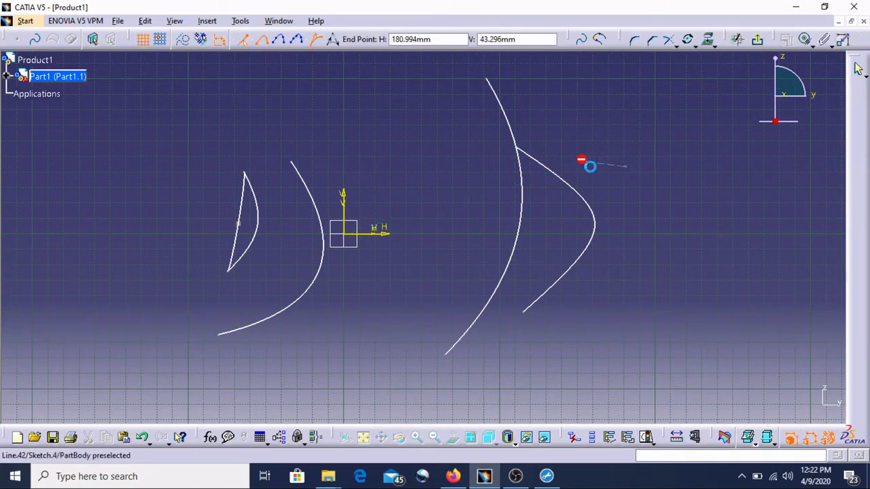
pyautogui.click(574, 199)
pyautogui.click(615, 205)
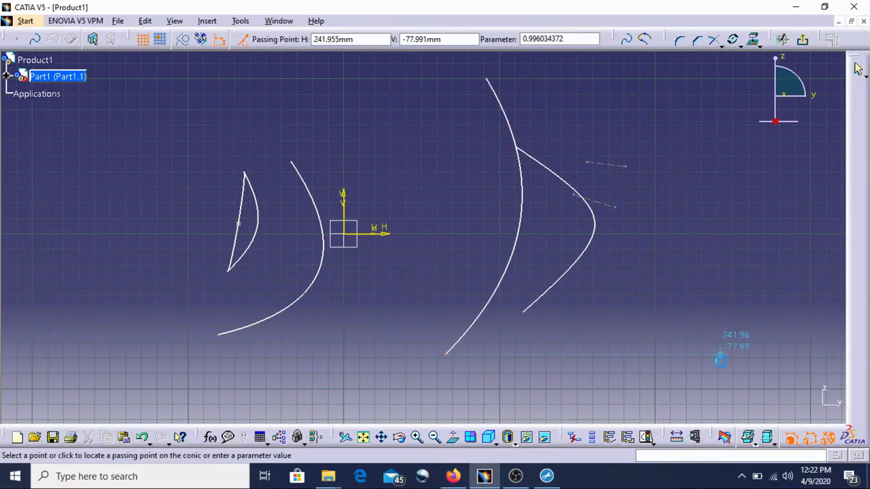
pyautogui.click(734, 378)
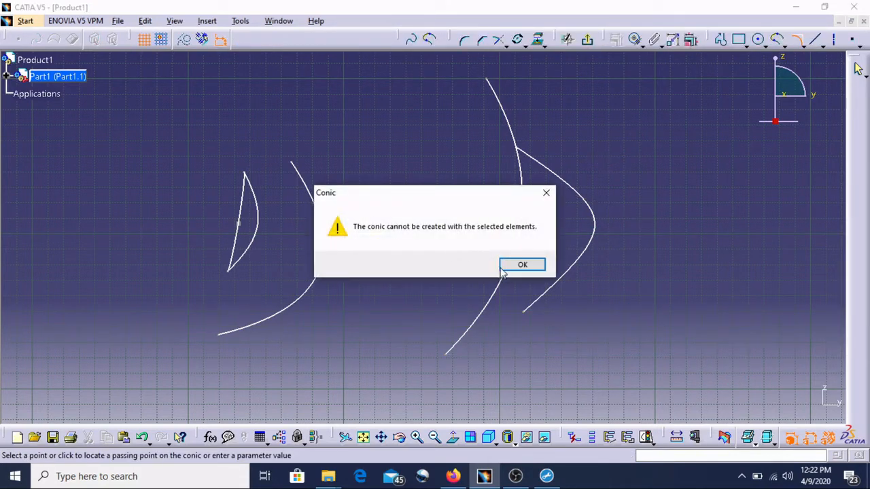
pyautogui.click(503, 270)
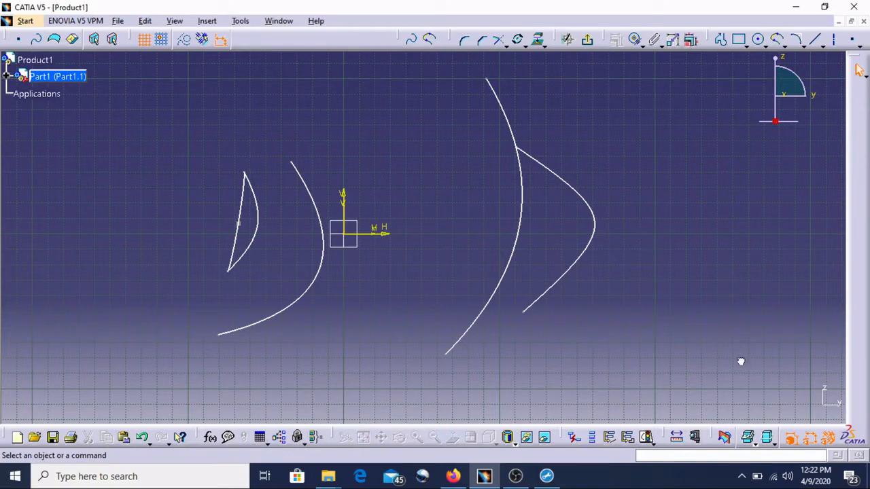
# Delete all the sketched curves.
pyautogui.moveTo(739, 358)
pyautogui.mouseDown()
pyautogui.moveTo(288, 197)
pyautogui.moveTo(167, 70)
pyautogui.mouseUp()
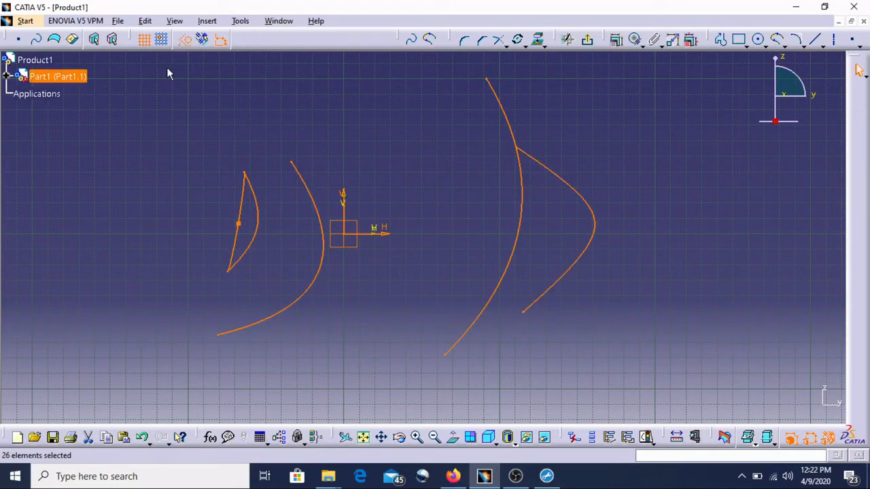
pyautogui.press('Delete')
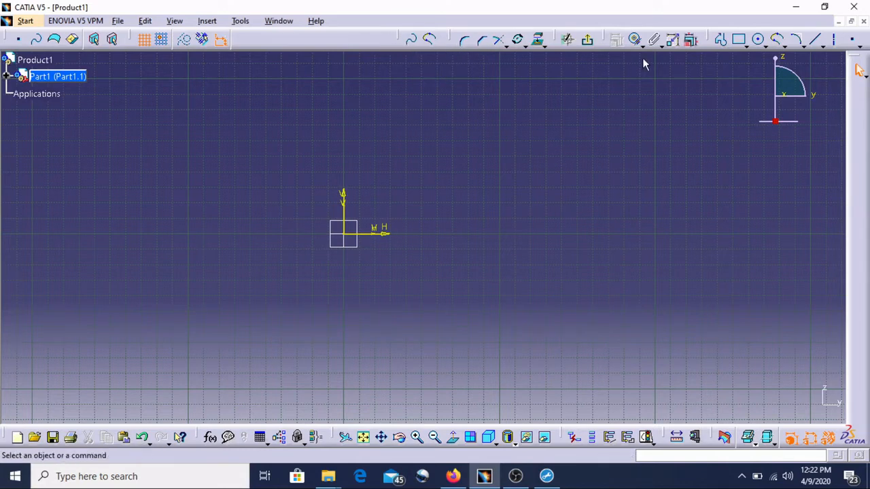
# Draw a rectangle right of the origin with its first corner near H 52 mm, V 33 mm.
pyautogui.click(738, 40)
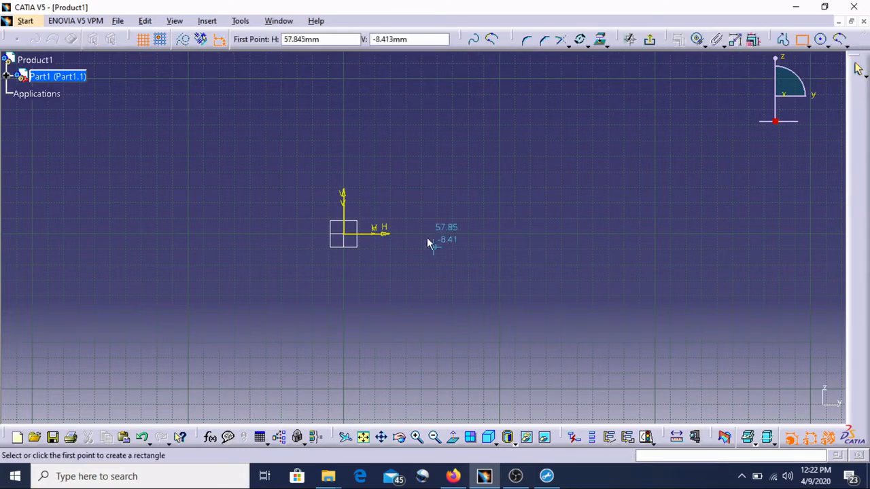
pyautogui.click(418, 173)
pyautogui.click(680, 311)
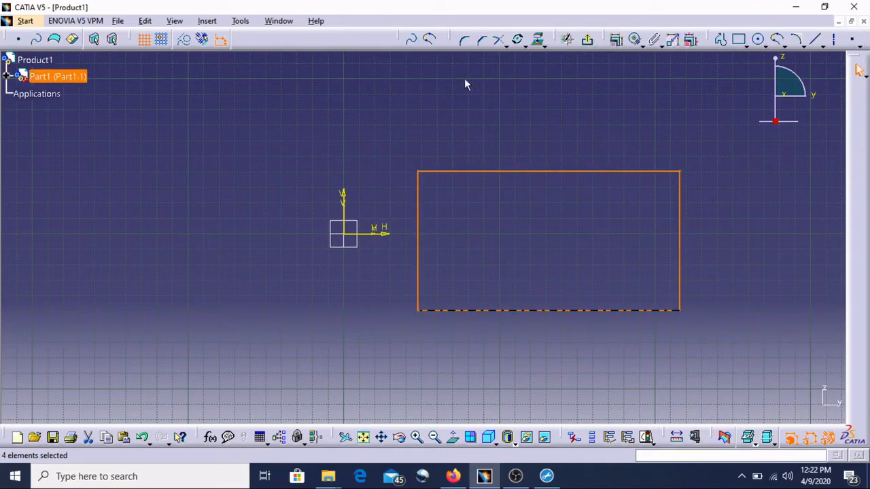
# Round the rectangle's upper-left corner with a corner of about 41 mm radius.
pyautogui.click(464, 43)
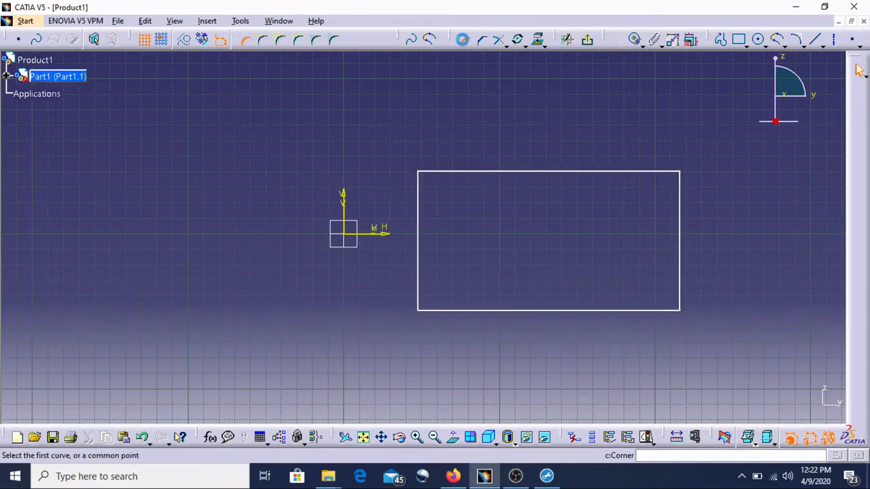
pyautogui.click(464, 175)
pyautogui.click(418, 221)
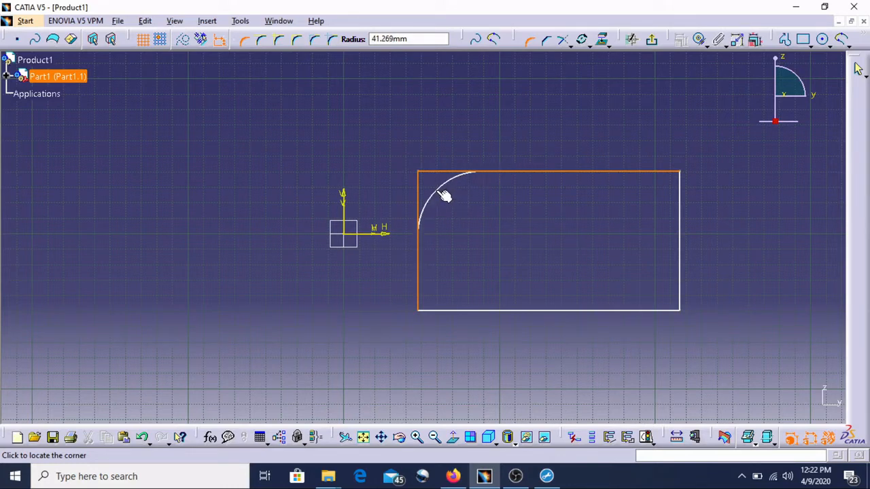
pyautogui.click(444, 196)
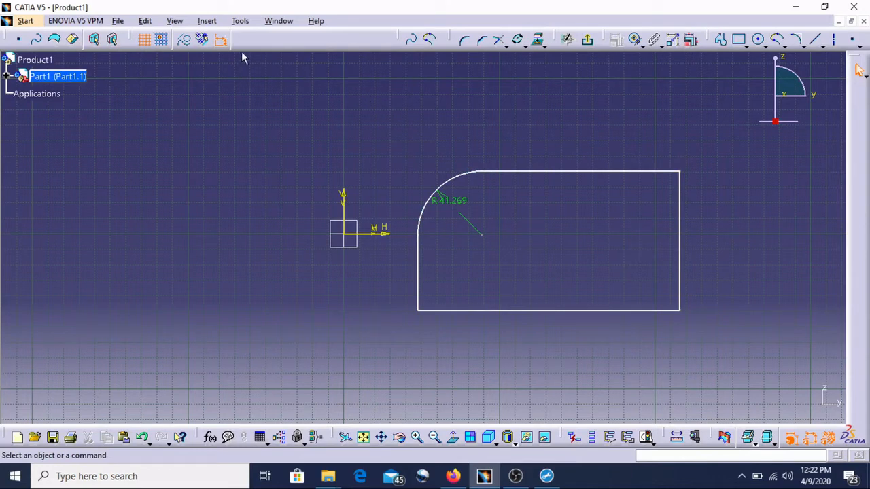
# Round the upper-right corner with about 58 mm radius using the Trim First Element option.
pyautogui.click(467, 43)
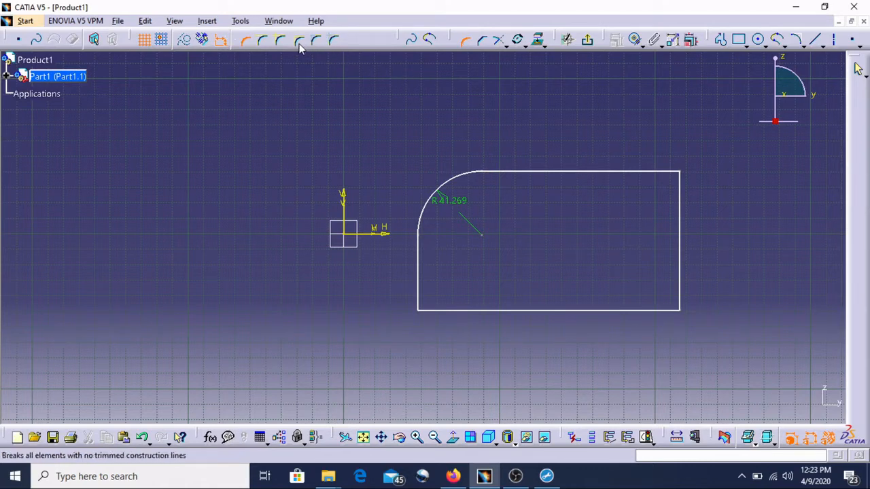
pyautogui.click(246, 42)
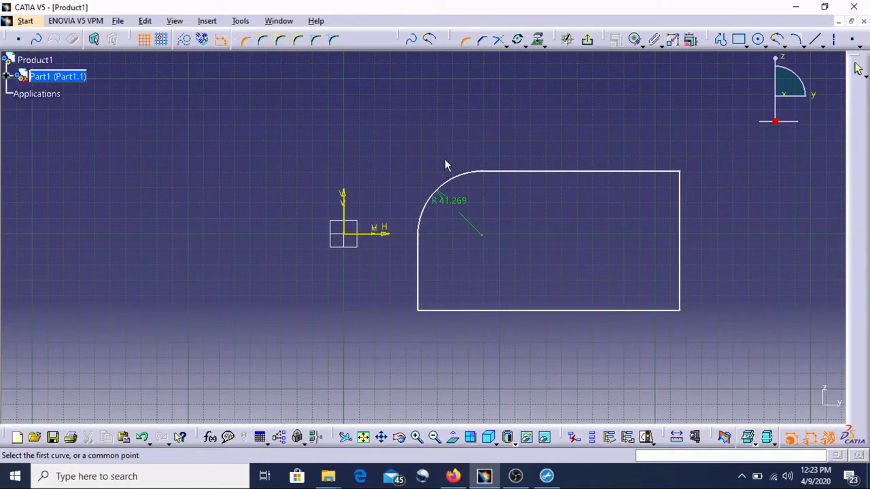
pyautogui.click(265, 42)
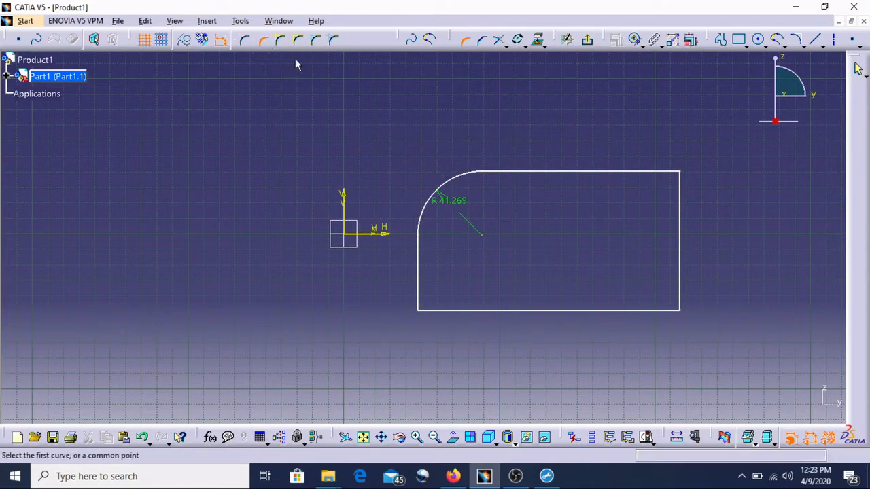
pyautogui.click(649, 172)
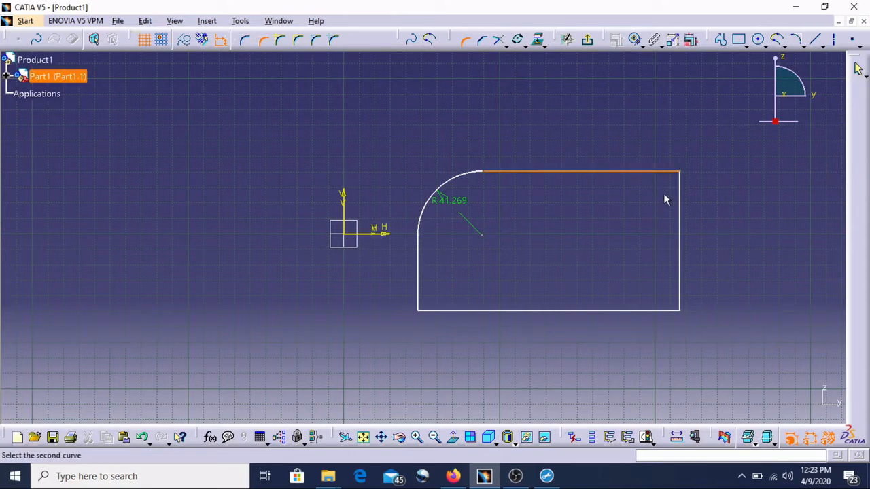
pyautogui.click(680, 227)
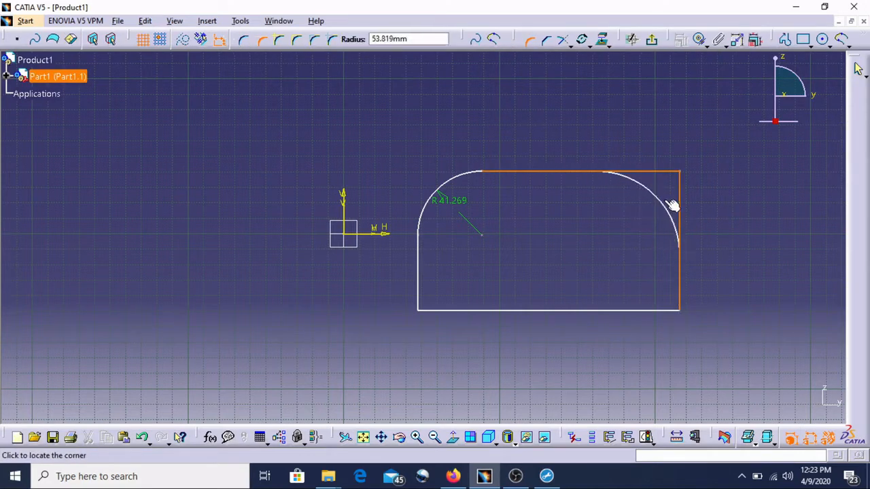
pyautogui.click(668, 204)
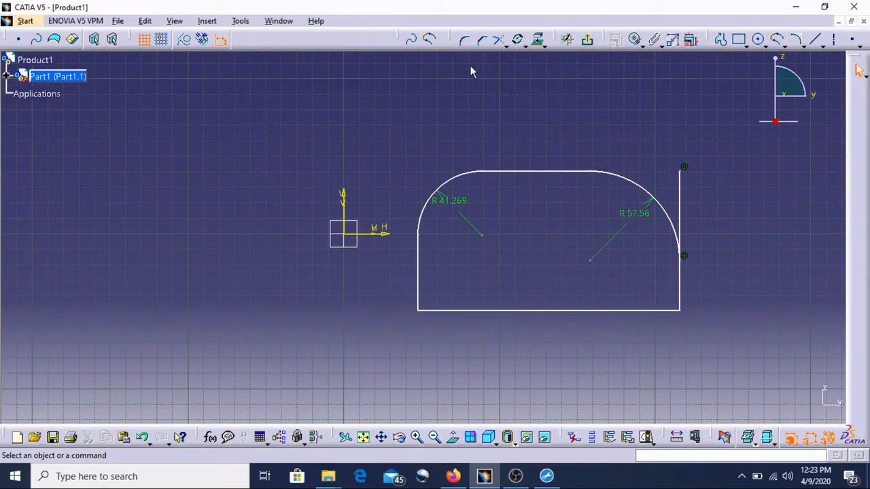
# Round the lower-left corner with about 32 mm radius using the Construction Lines Trim option.
pyautogui.click(465, 40)
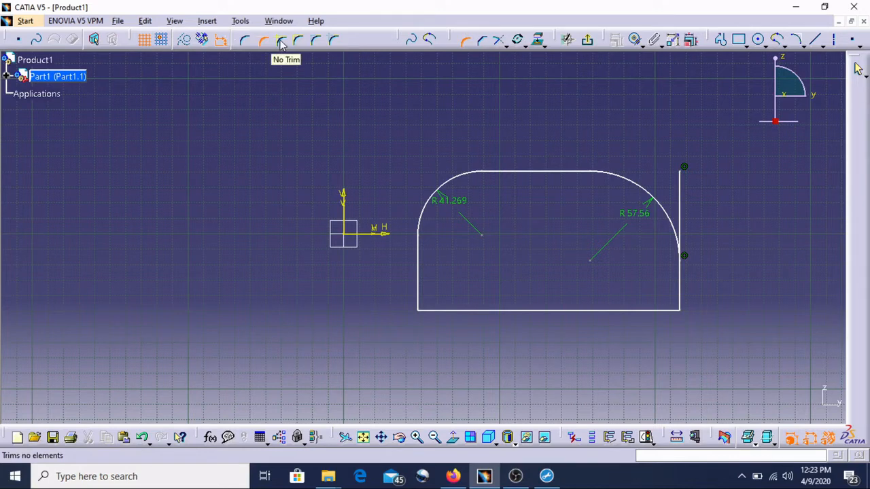
pyautogui.click(317, 42)
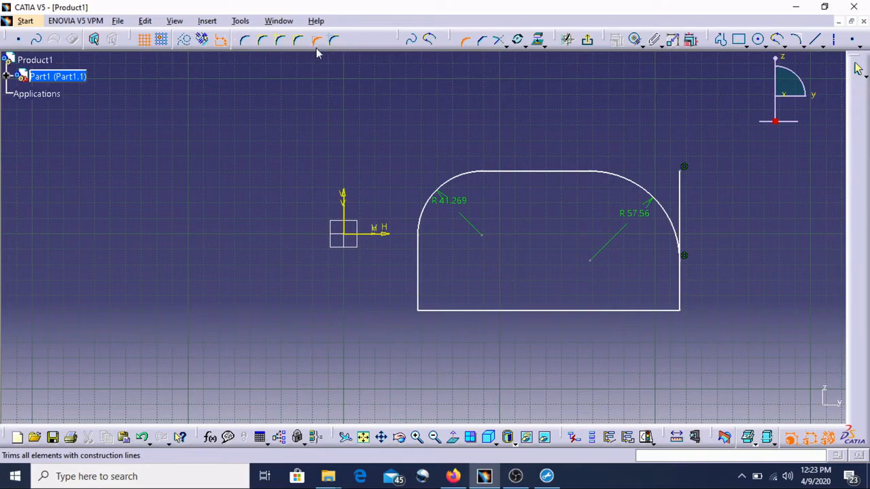
pyautogui.click(429, 284)
pyautogui.click(460, 310)
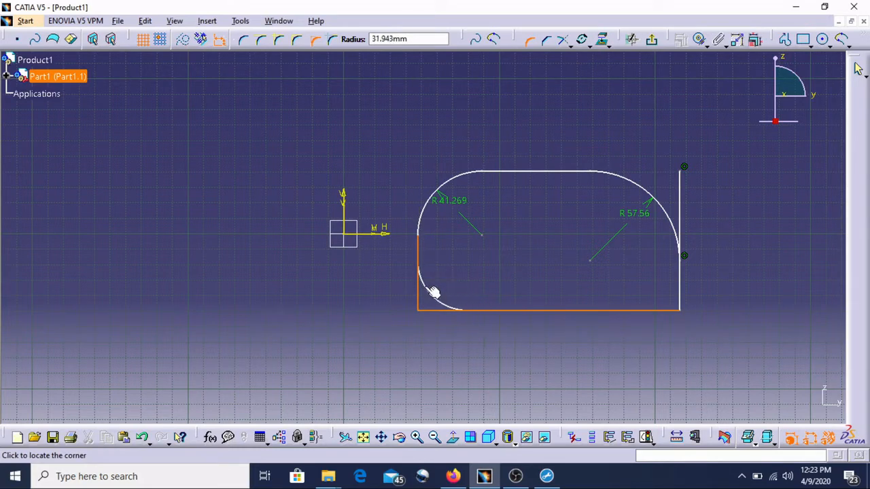
pyautogui.click(452, 295)
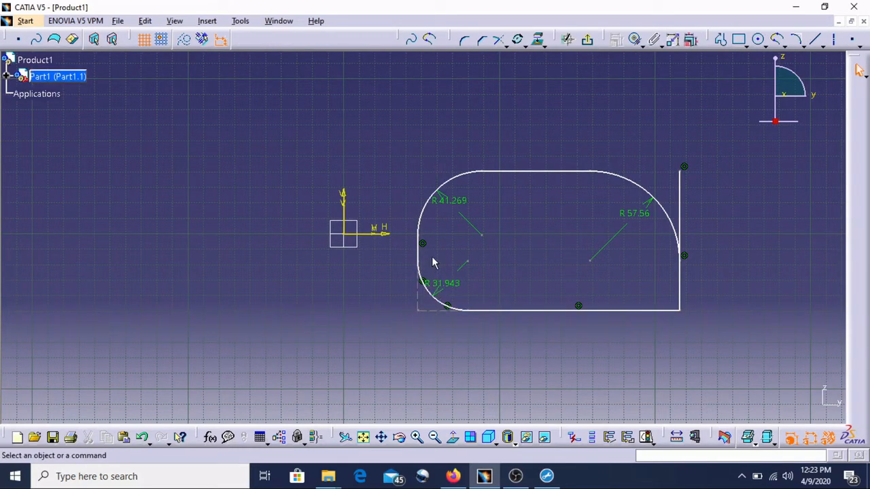
# Undo the three corners.
pyautogui.hotkey('ctrl', 'z')
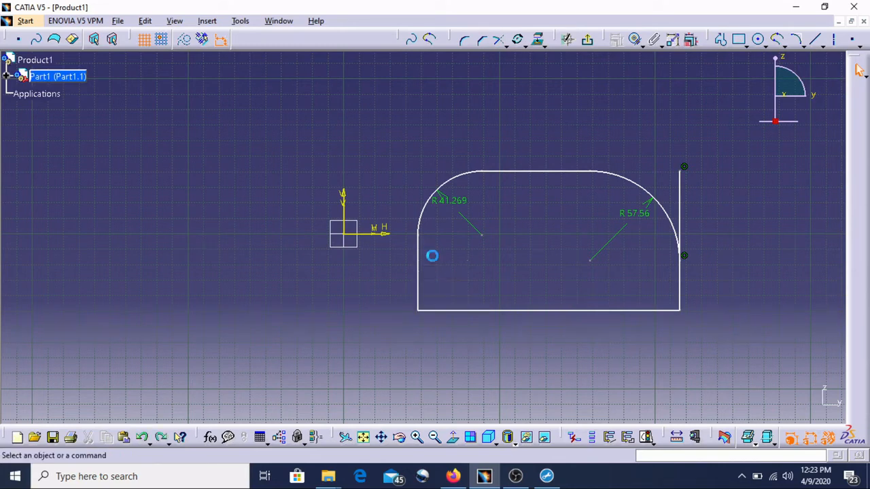
pyautogui.hotkey('ctrl', 'z')
pyautogui.hotkey('ctrl', 'z')
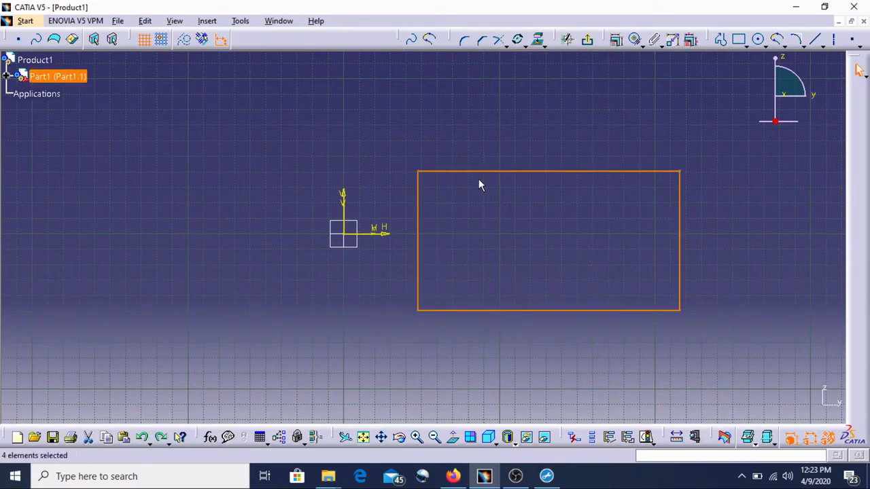
# Chamfer the rectangle's upper-left corner at 45° using the Construction Lines No Trim option.
pyautogui.click(482, 123)
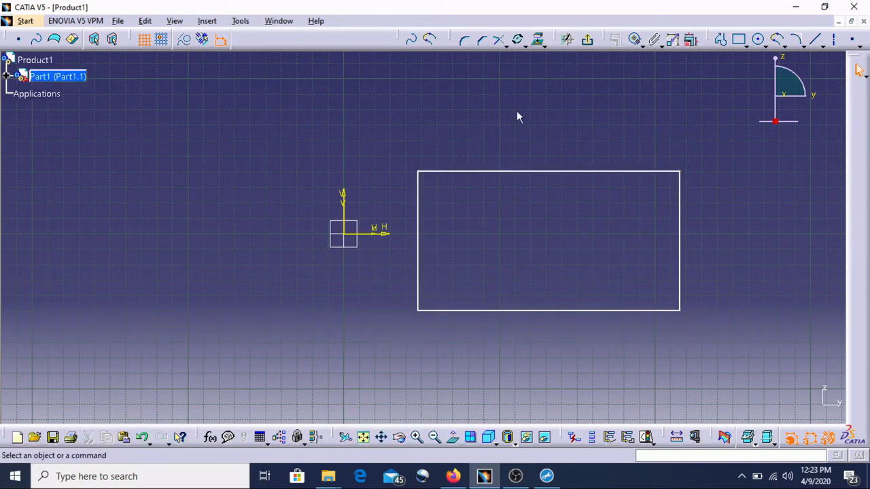
pyautogui.click(483, 42)
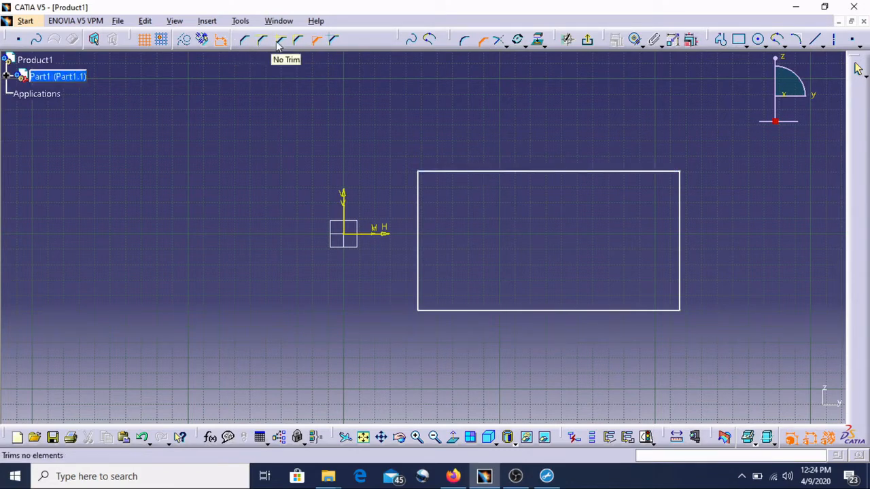
pyautogui.click(329, 43)
pyautogui.click(418, 216)
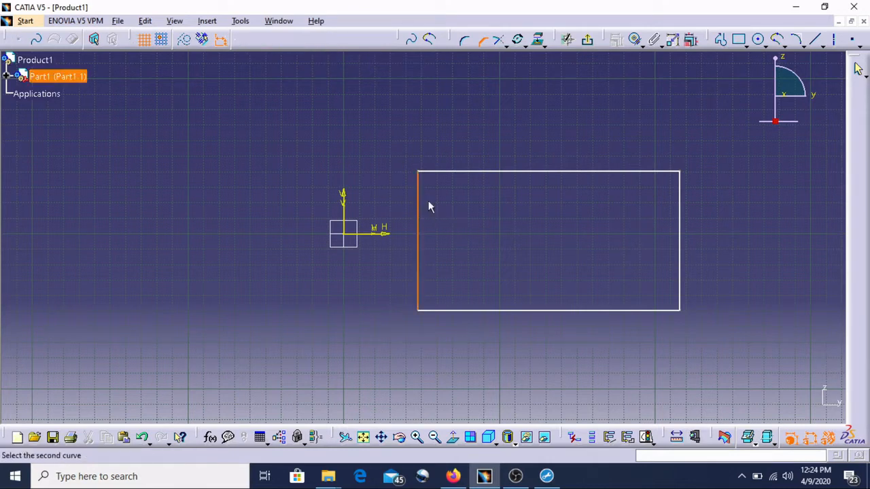
pyautogui.click(467, 174)
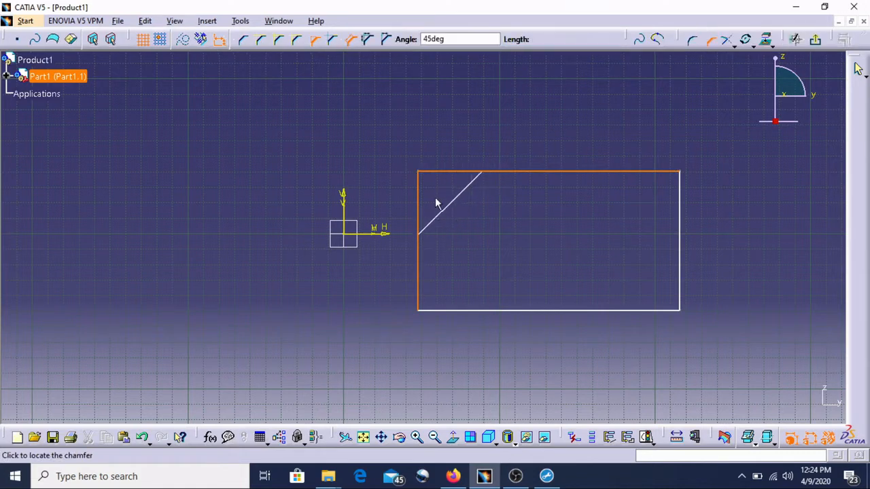
pyautogui.click(454, 210)
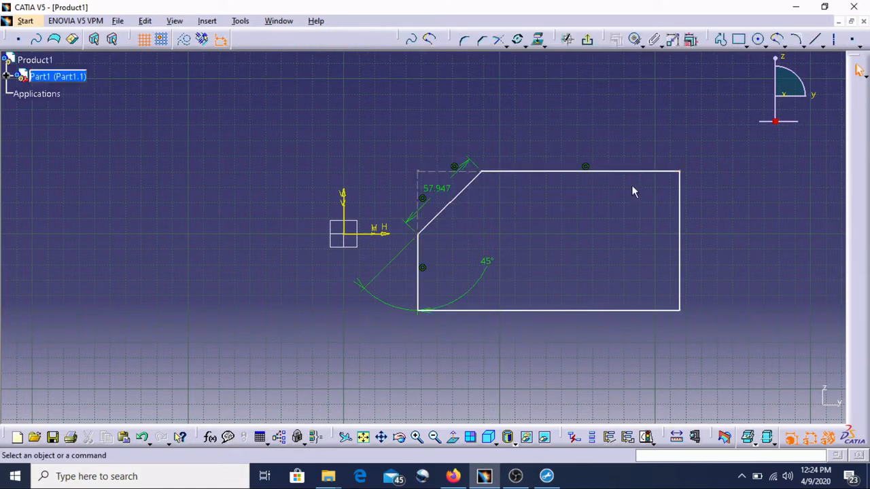
# Chamfer the upper-right corner at 45° between the top and right edges.
pyautogui.click(482, 41)
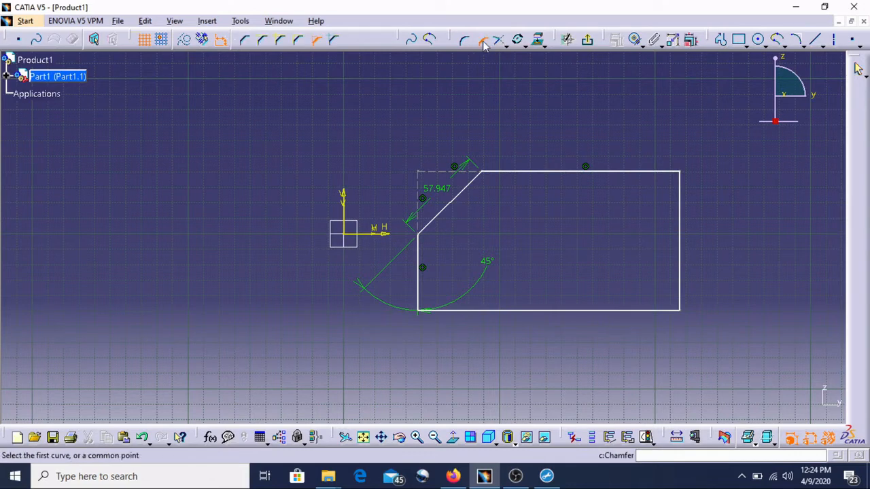
pyautogui.click(625, 172)
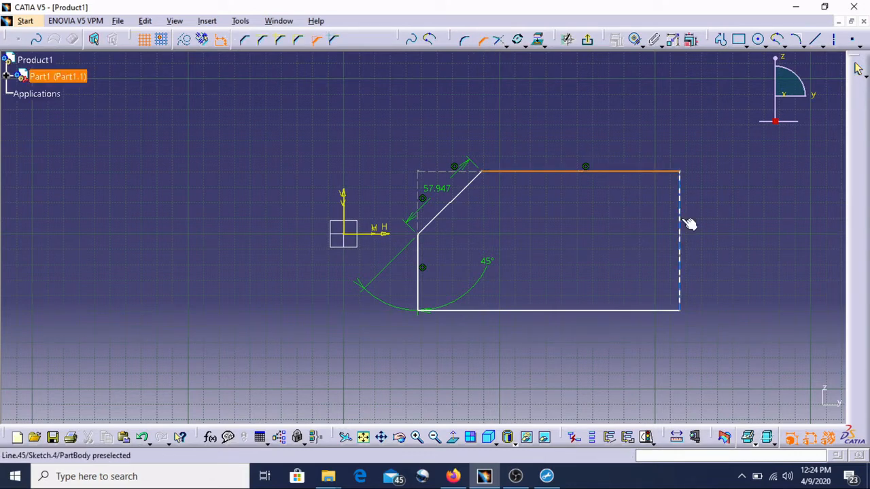
pyautogui.click(680, 222)
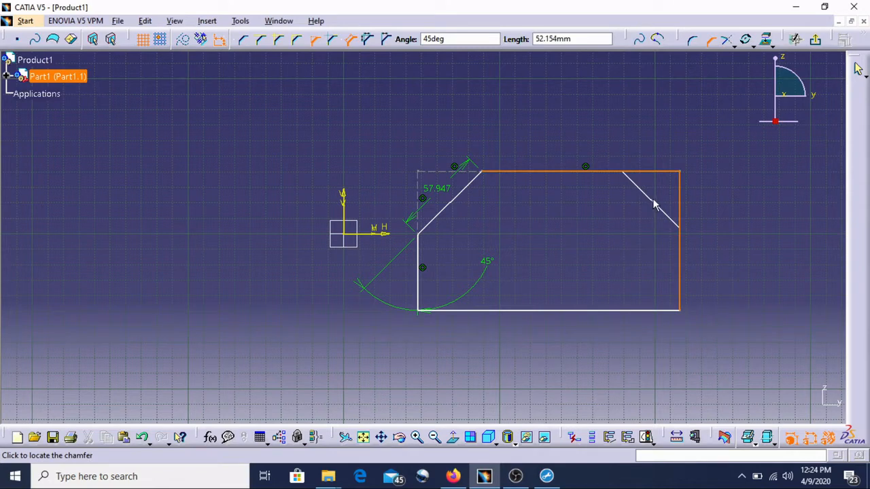
pyautogui.click(654, 204)
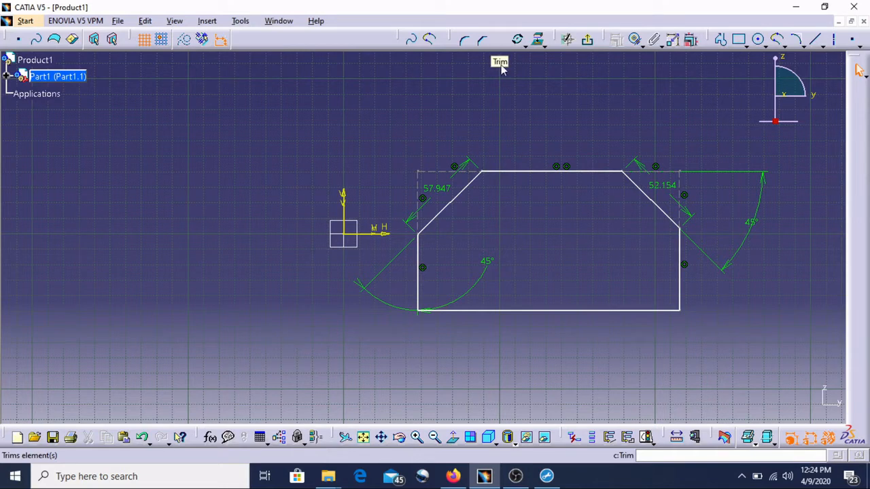
# Draw a multi-segment zigzag profile crossing the chamfered rectangle's top edge and right chamfer.
pyautogui.click(720, 38)
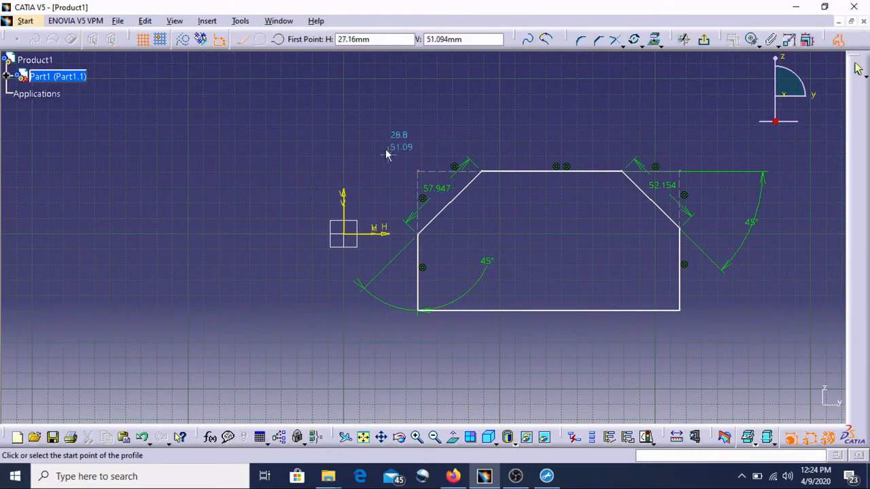
pyautogui.click(288, 189)
pyautogui.click(384, 121)
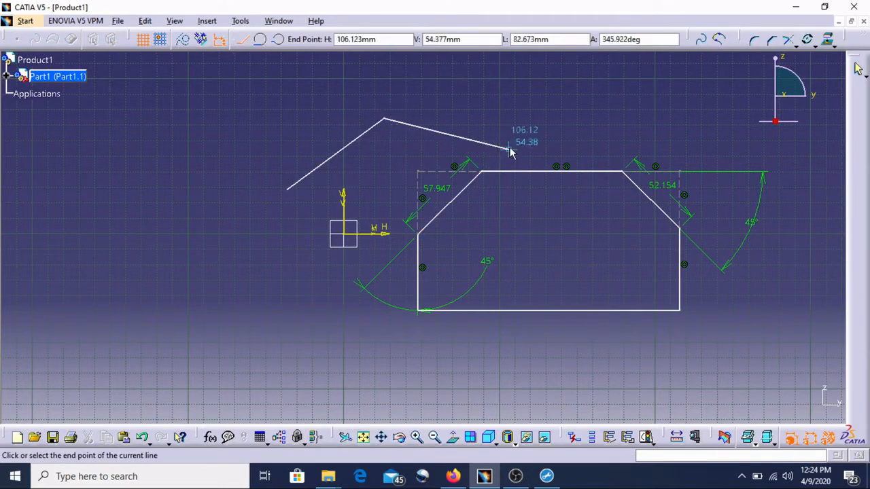
pyautogui.click(508, 148)
pyautogui.click(532, 228)
pyautogui.click(665, 272)
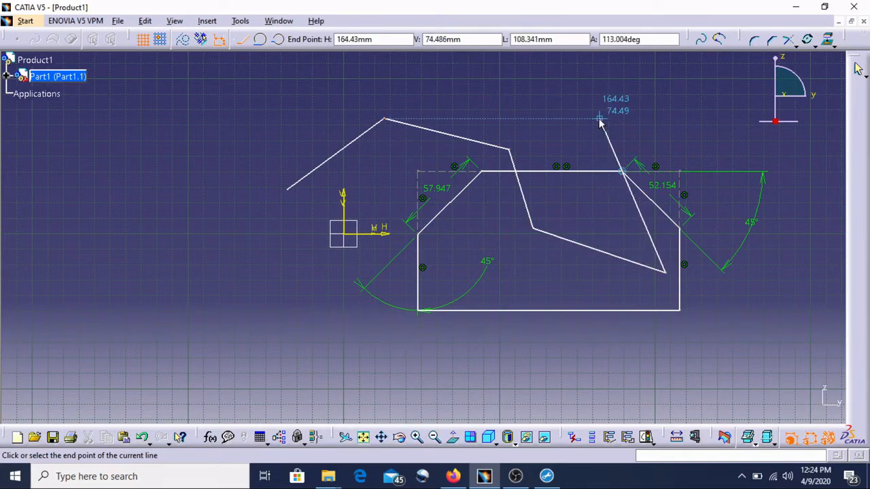
pyautogui.click(600, 117)
pyautogui.click(686, 114)
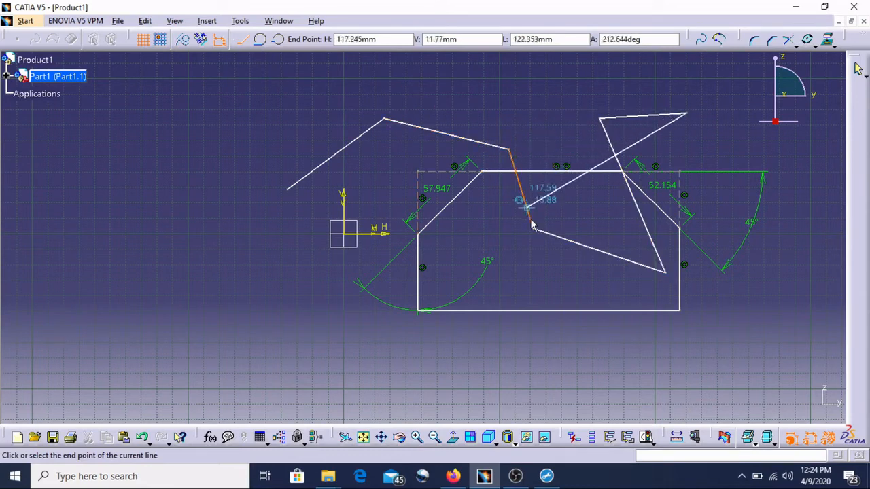
pyautogui.click(564, 331)
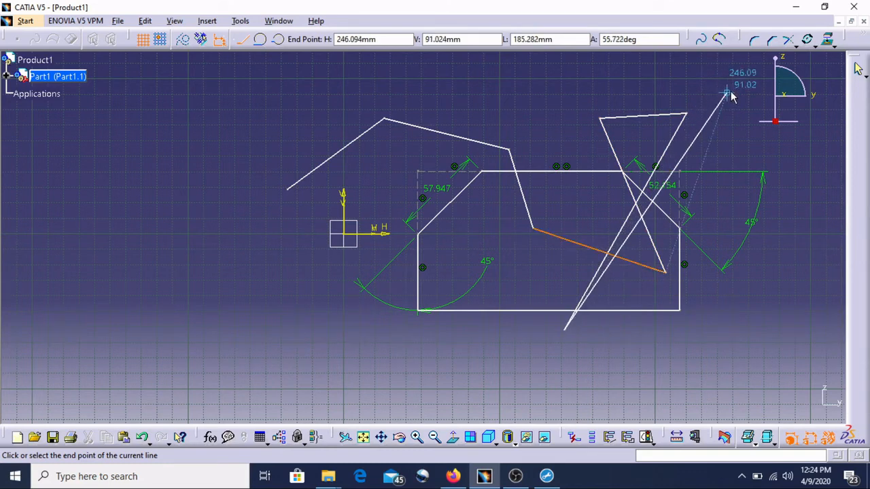
# Trim all profile segments at the rectangle's top edge, keeping the parts below it.
pyautogui.click(790, 42)
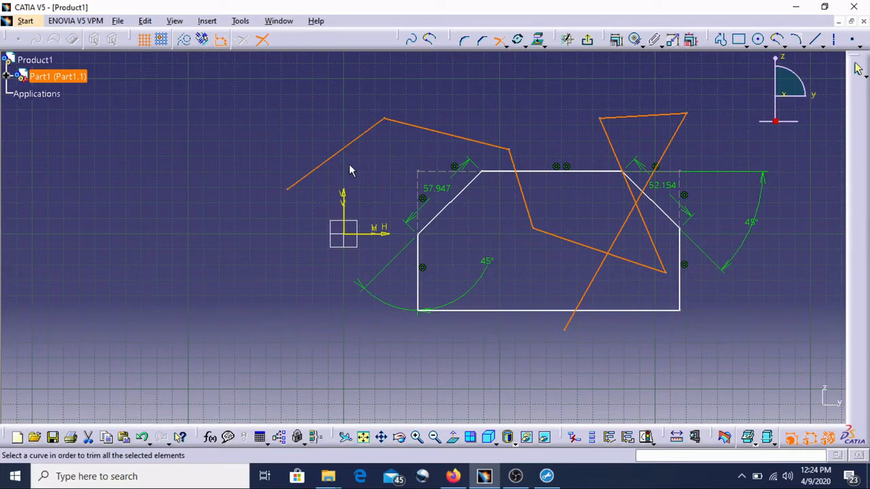
pyautogui.click(508, 170)
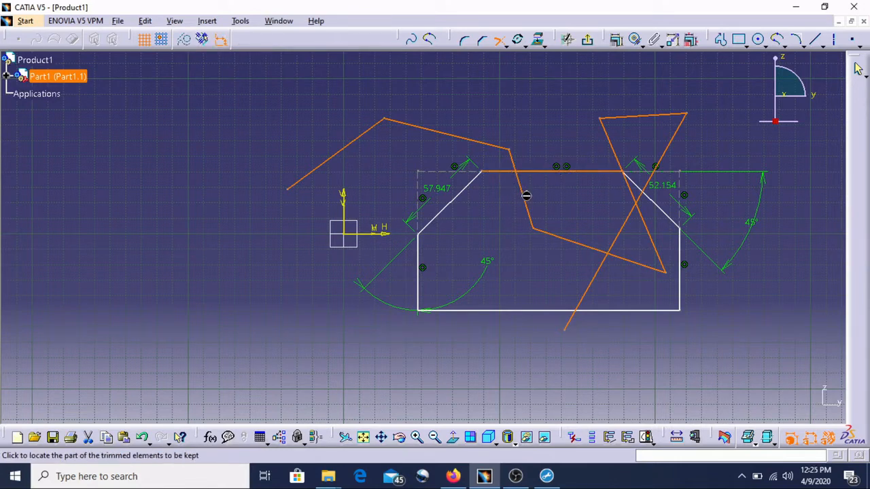
pyautogui.click(524, 195)
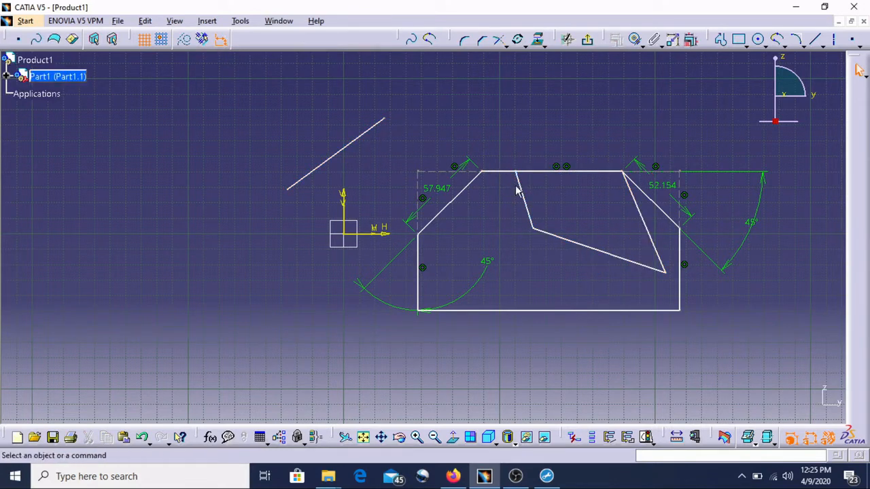
# Inspect the trimmed segments, opening the right slanted line's definition without changing it.
pyautogui.click(564, 239)
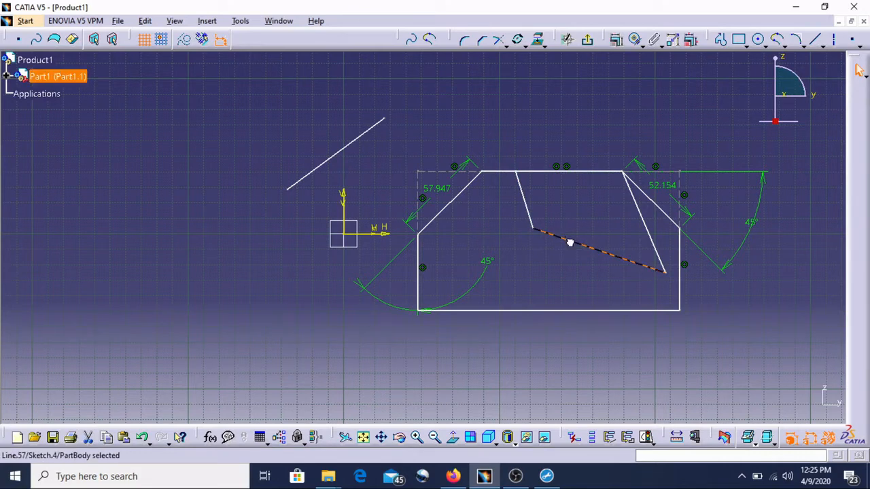
pyautogui.click(650, 218)
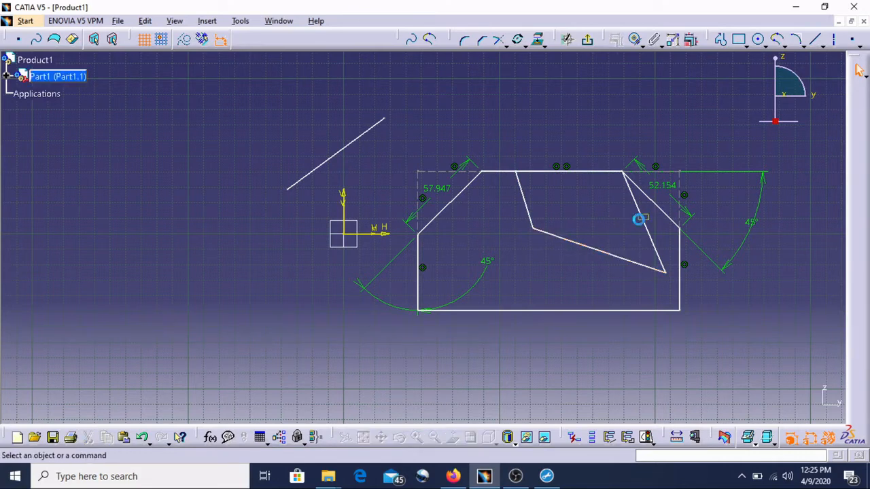
pyautogui.doubleClick(646, 225)
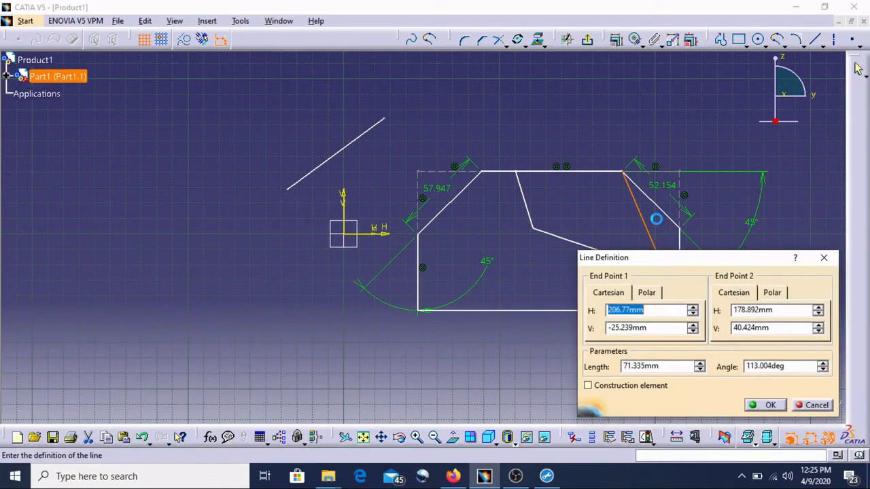
pyautogui.click(824, 257)
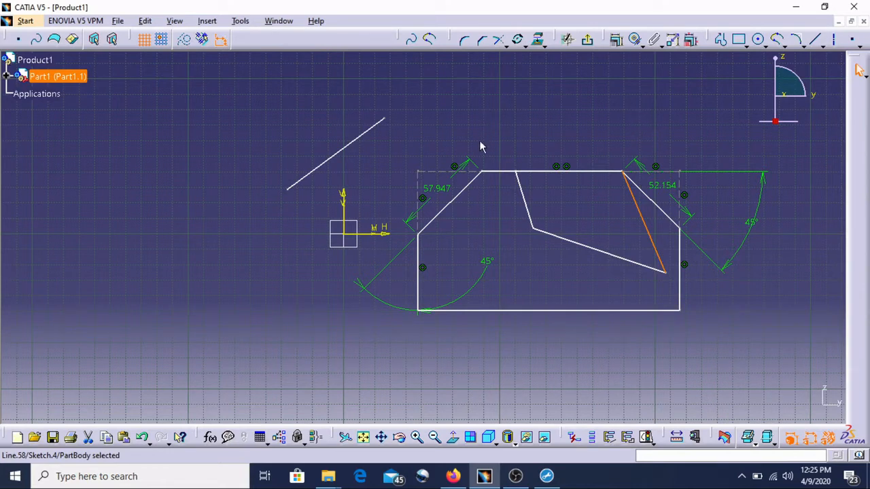
pyautogui.click(377, 135)
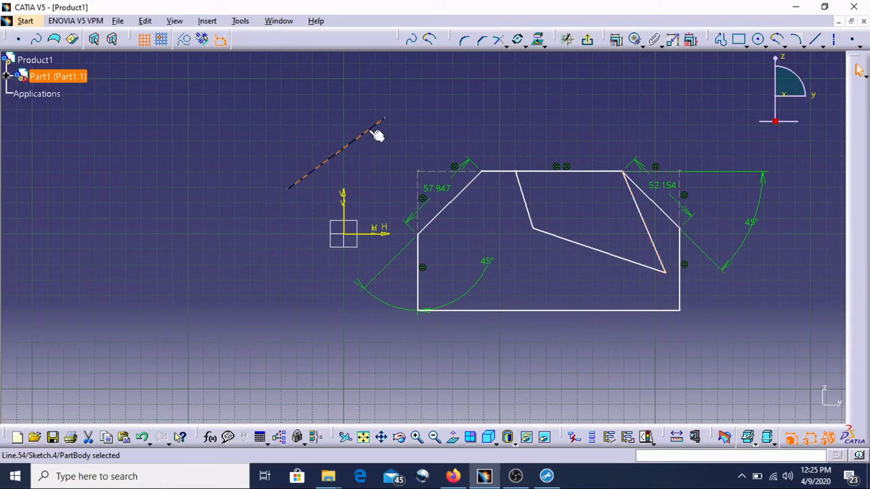
pyautogui.click(437, 134)
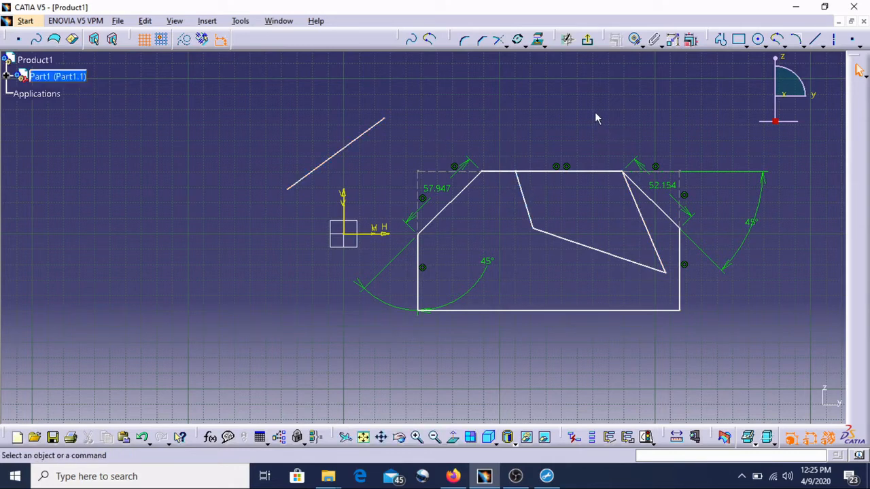
# Quick Trim away the two slanted segments that meet the rectangle's top edge.
pyautogui.click(499, 40)
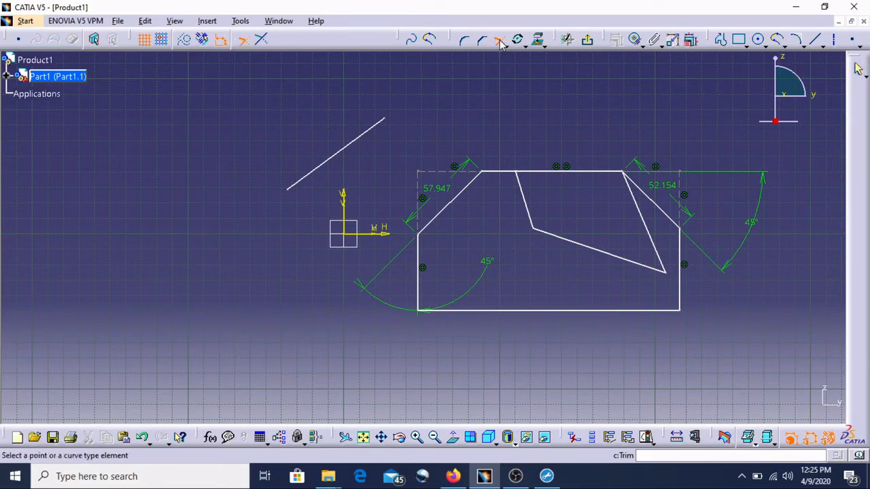
pyautogui.click(505, 45)
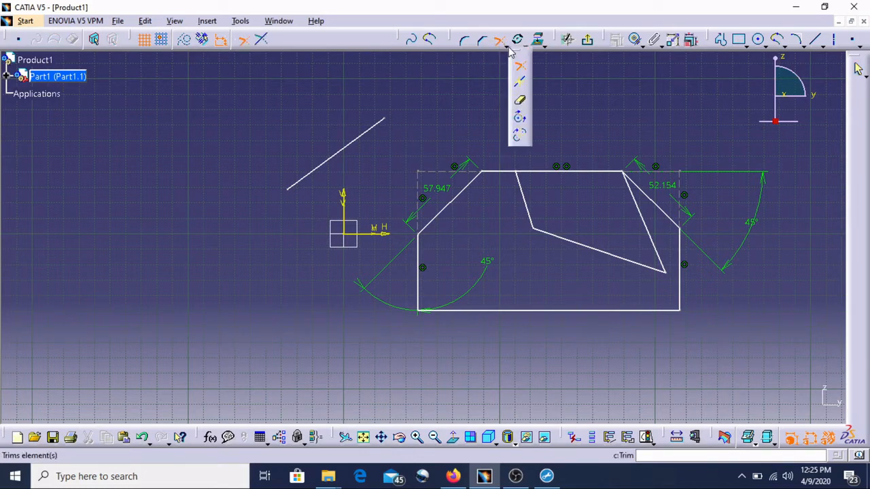
pyautogui.click(522, 100)
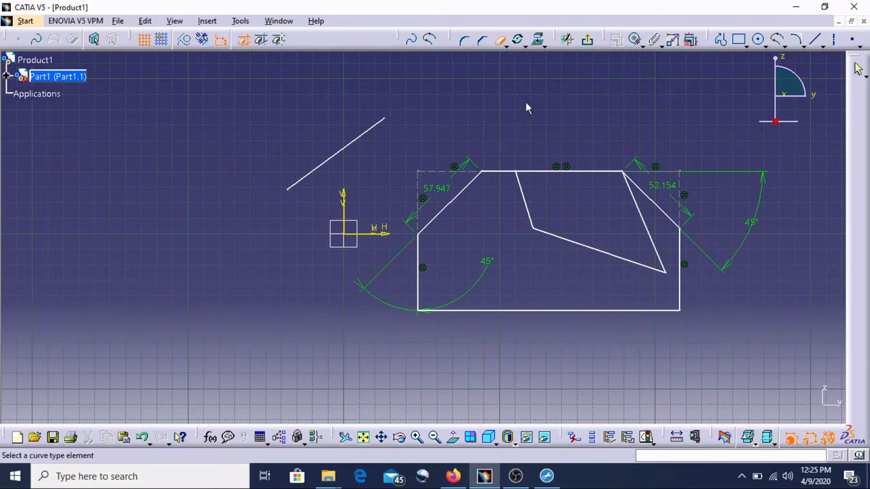
pyautogui.click(530, 213)
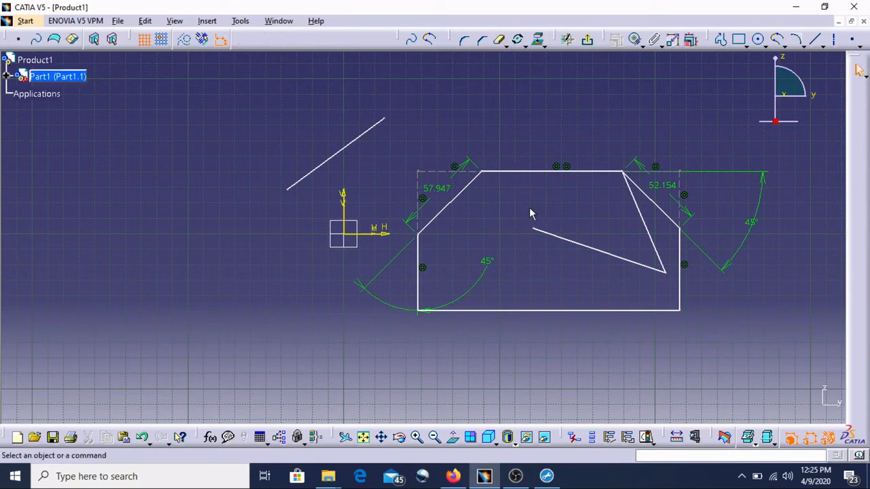
pyautogui.click(655, 234)
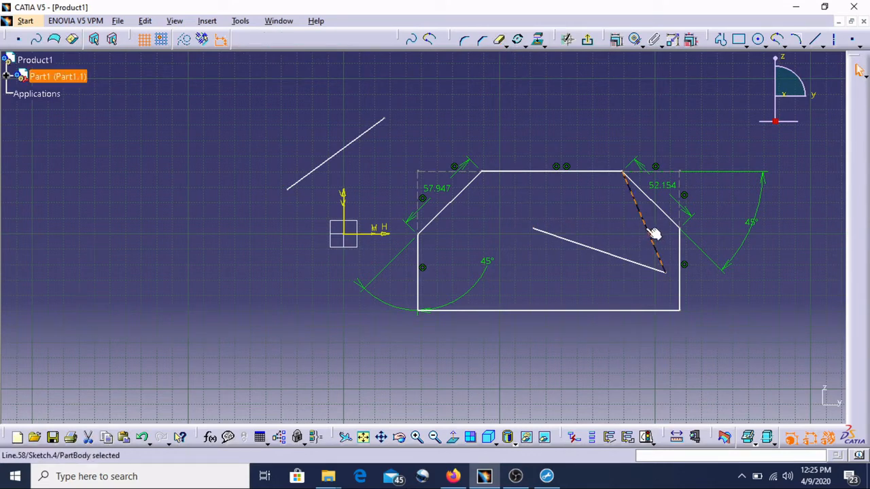
pyautogui.click(500, 41)
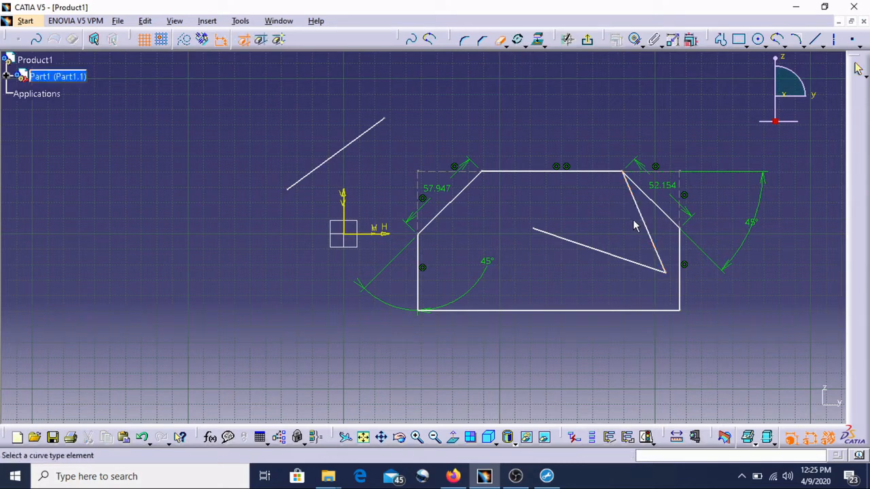
pyautogui.click(655, 237)
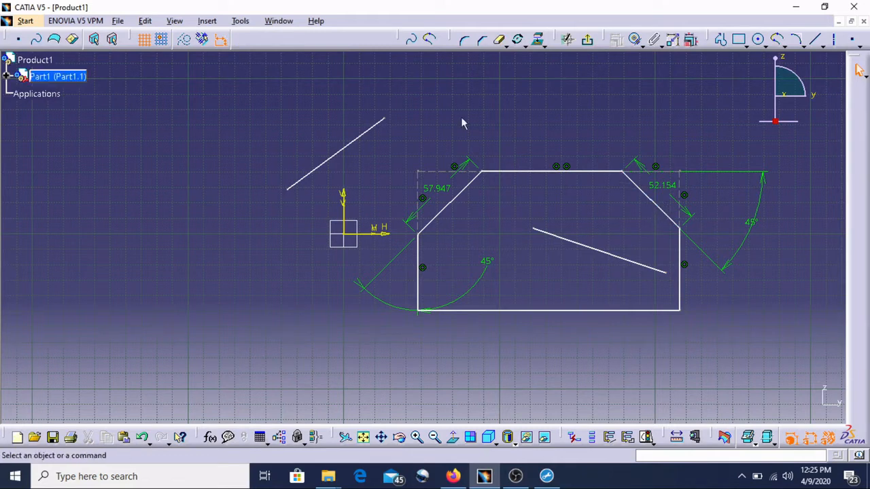
# Use Trim to extend the remaining sloped segment so it ends on the upper-left chamfer line.
pyautogui.click(508, 47)
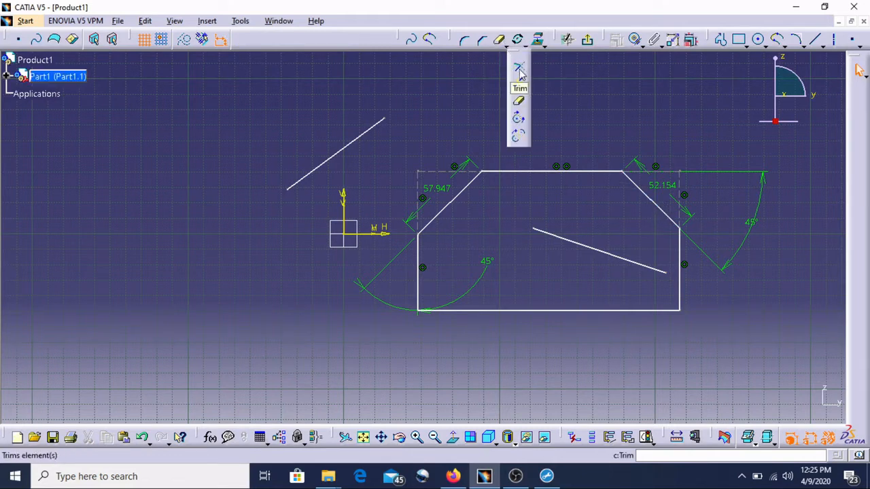
pyautogui.click(520, 68)
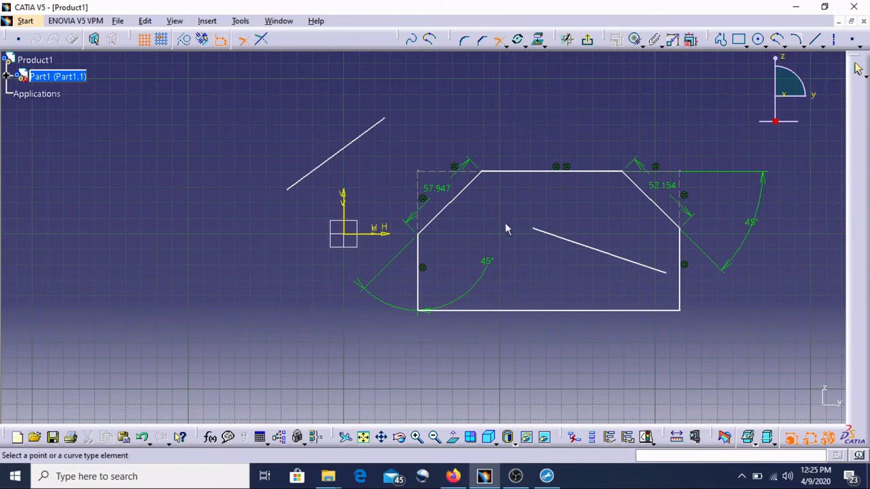
pyautogui.click(544, 231)
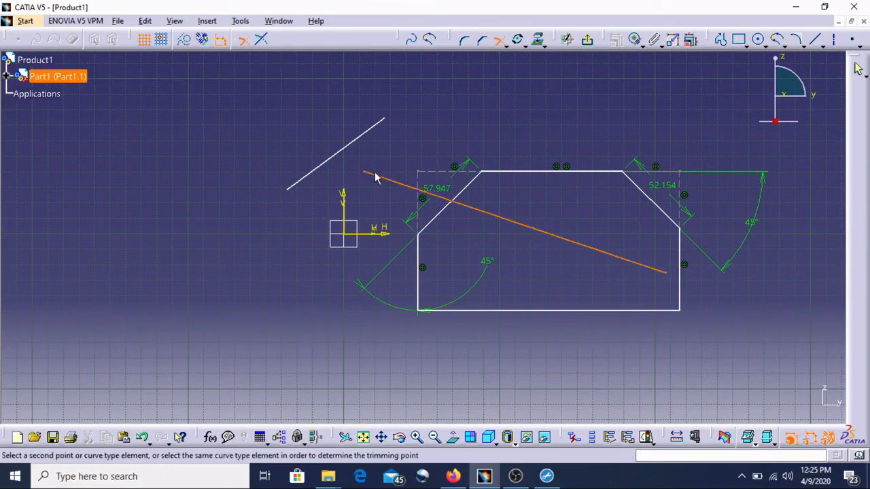
pyautogui.click(540, 233)
pyautogui.click(459, 206)
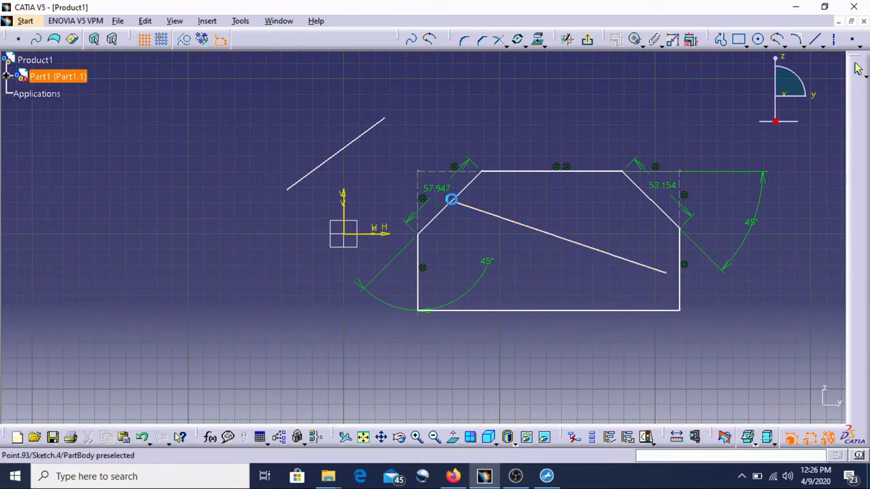
# Quick Trim away the upper-right chamfer line, converting its length constraint into a distance.
pyautogui.click(506, 45)
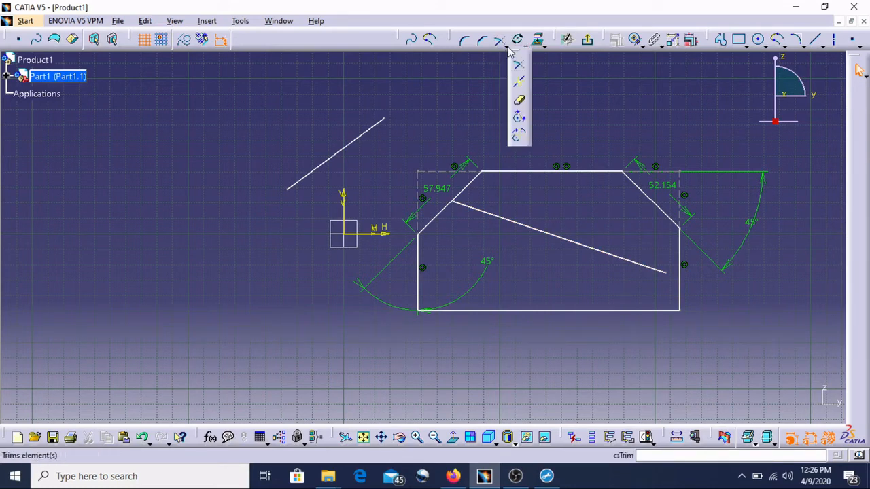
pyautogui.click(520, 102)
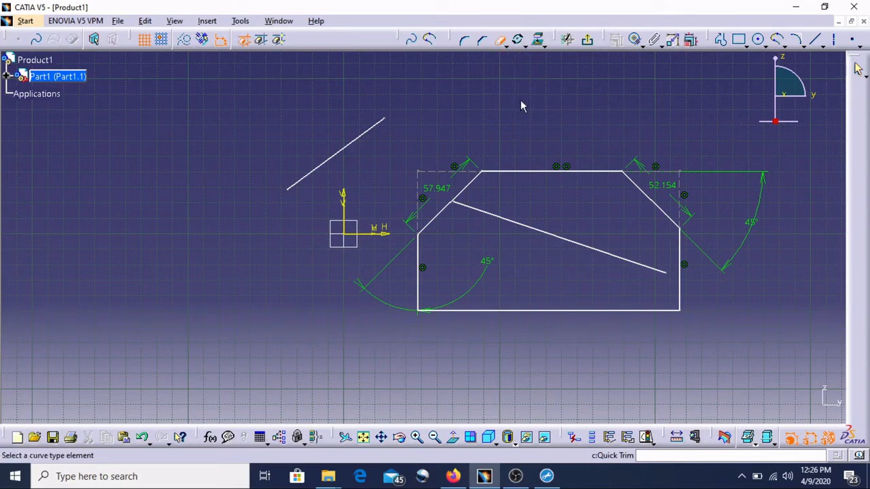
pyautogui.click(654, 201)
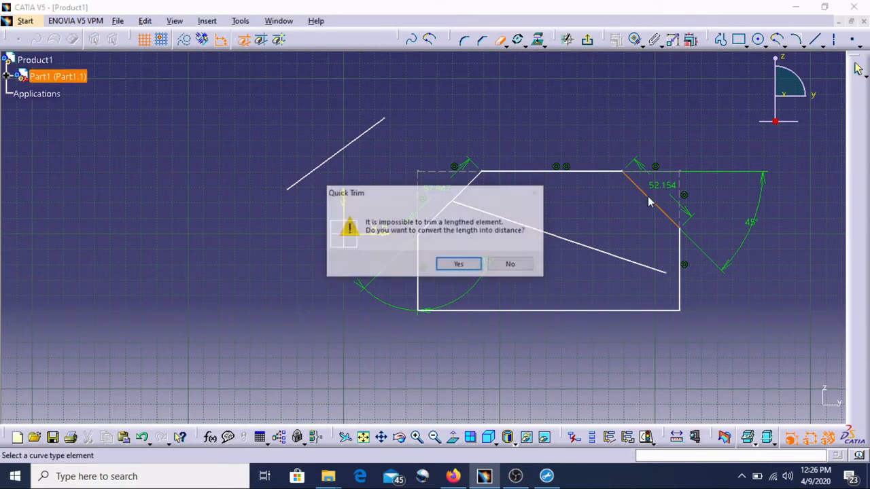
pyautogui.click(476, 265)
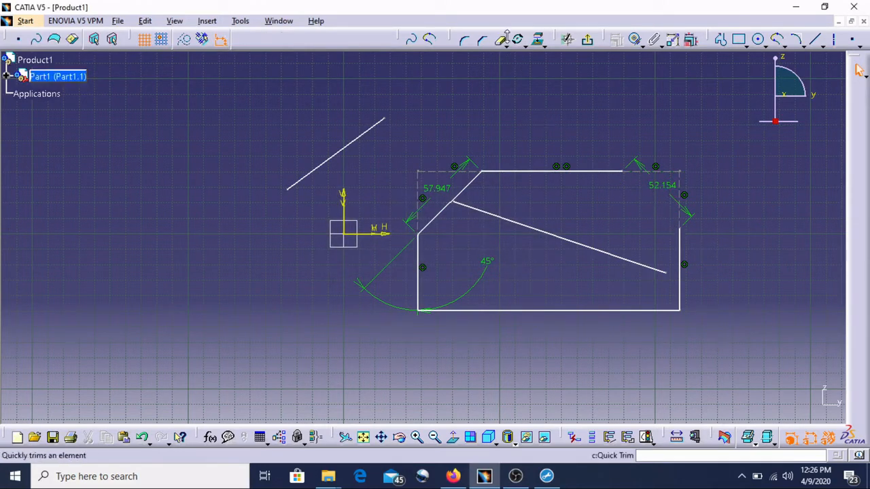
pyautogui.click(505, 44)
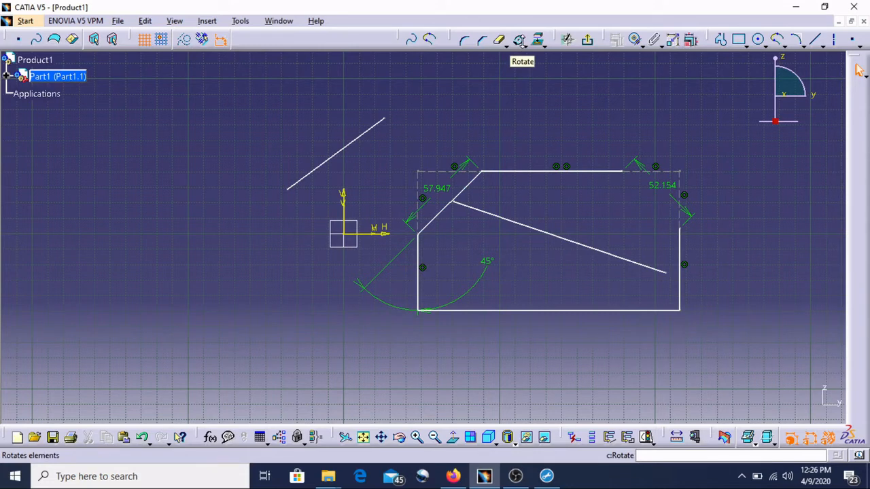
pyautogui.click(526, 45)
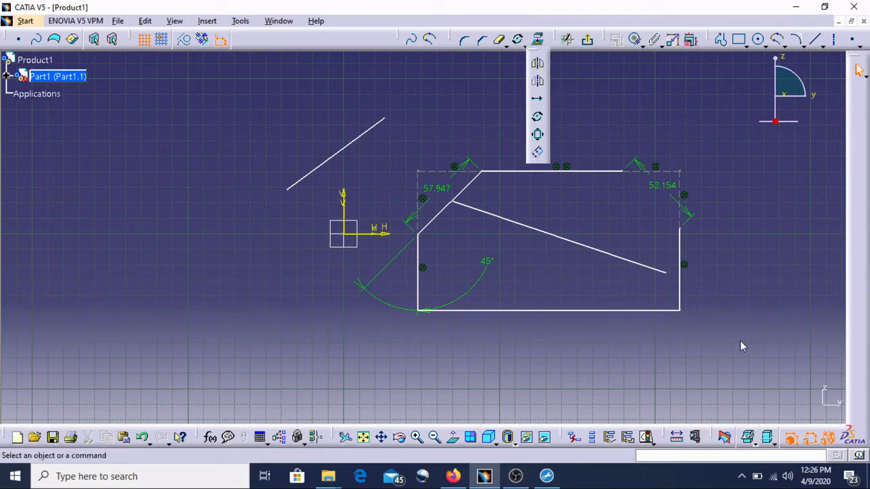
pyautogui.click(262, 142)
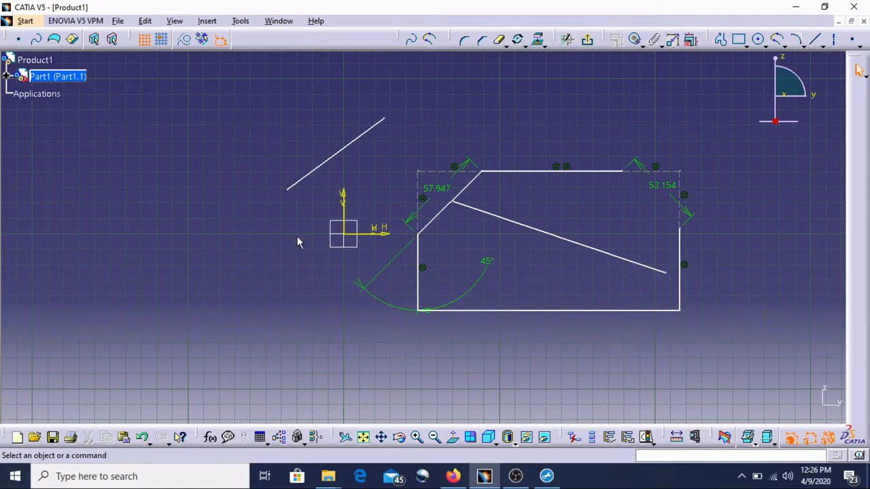
# Select all the sketch geometry and delete it.
pyautogui.moveTo(746, 345)
pyautogui.mouseDown()
pyautogui.moveTo(660, 320)
pyautogui.moveTo(268, 125)
pyautogui.moveTo(244, 89)
pyautogui.mouseUp()
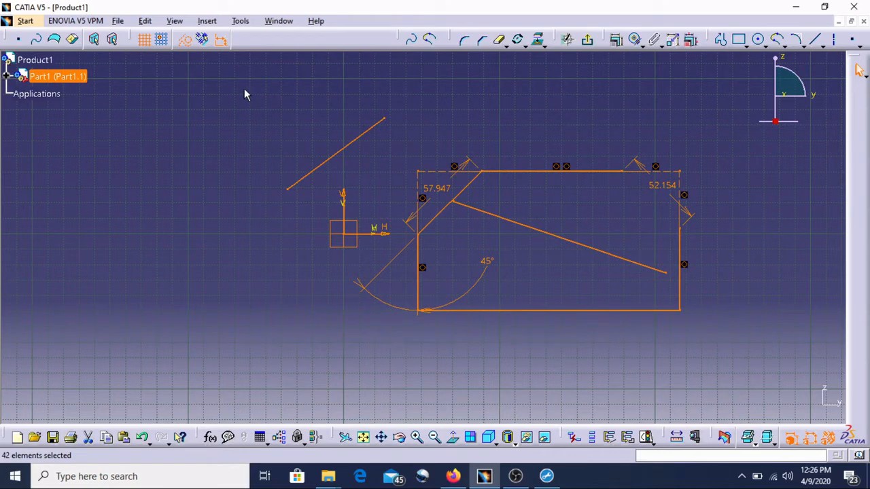
pyautogui.press('Delete')
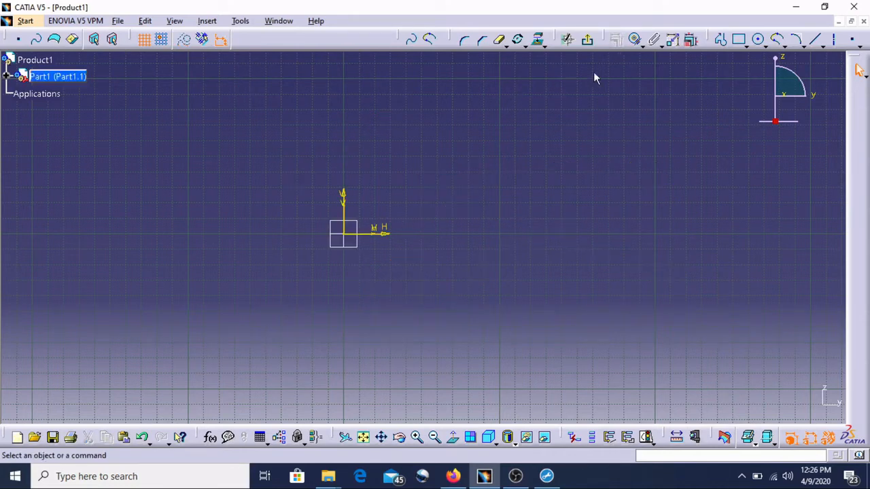
# Sketch a rectangle just right of the origin, starting at about 28 mm, 35 mm.
pyautogui.click(740, 41)
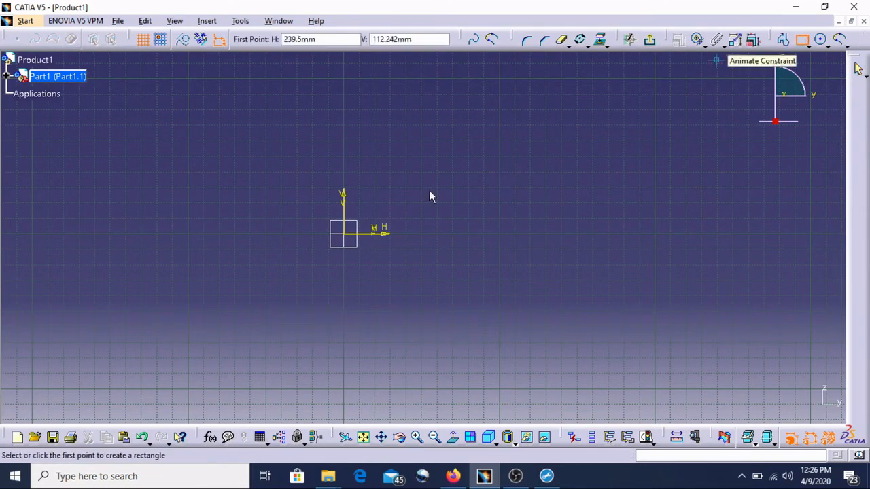
pyautogui.click(391, 183)
pyautogui.click(459, 263)
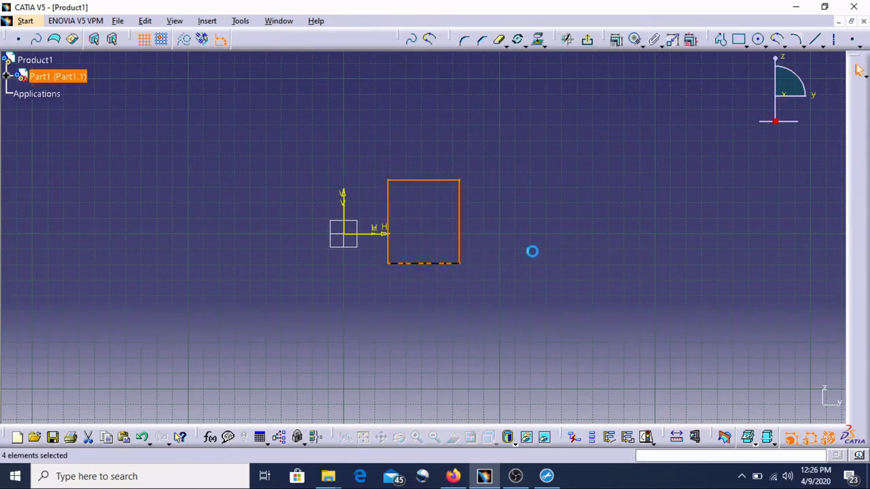
pyautogui.click(571, 135)
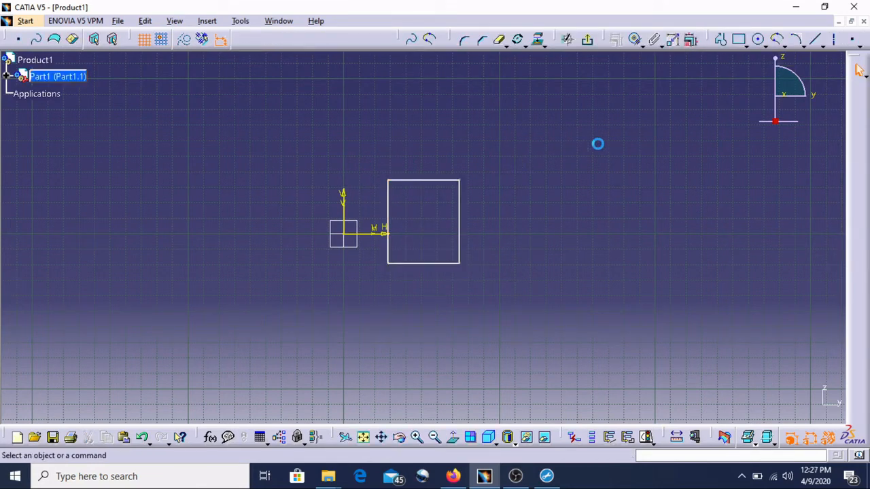
# Draw a vertical construction axis to the right of the rectangle.
pyautogui.click(833, 39)
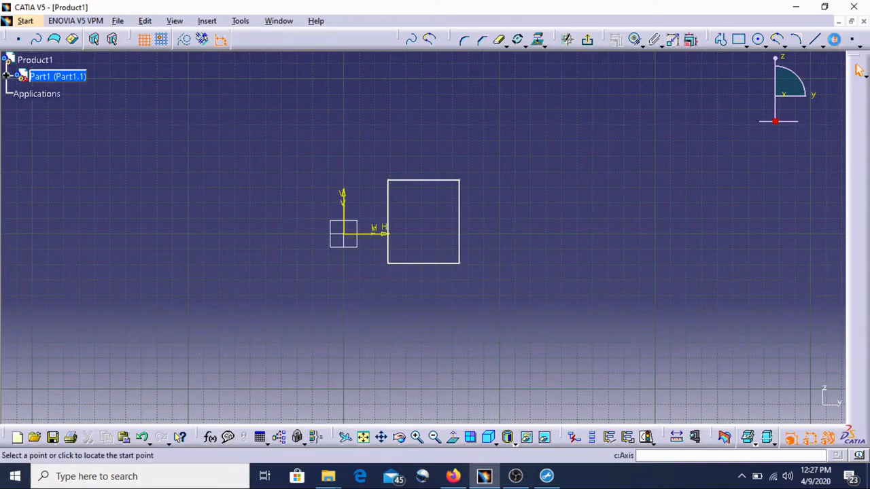
pyautogui.click(532, 124)
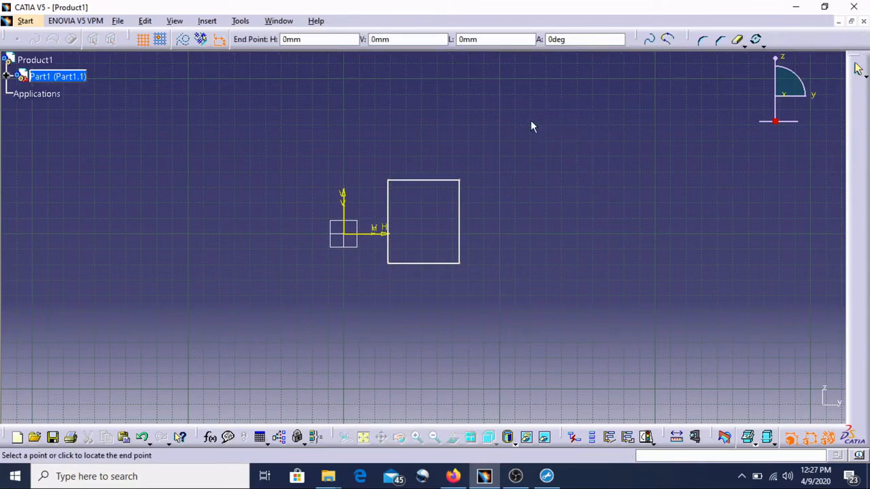
pyautogui.click(526, 336)
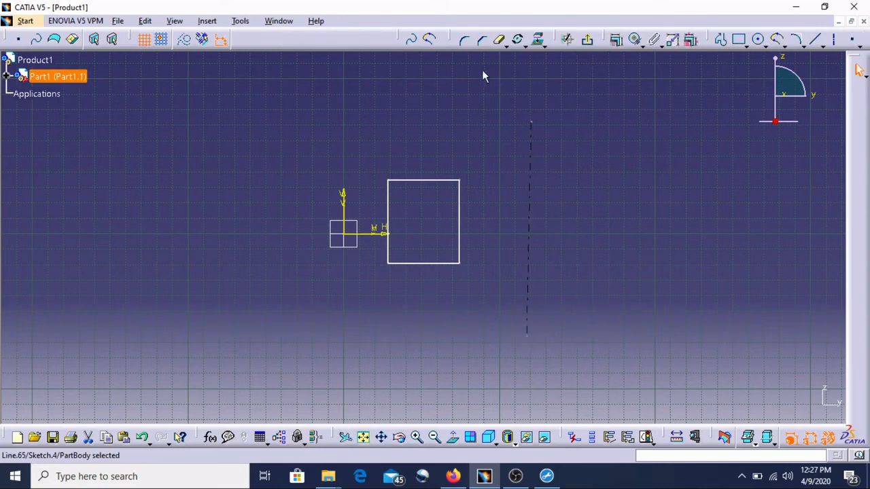
# Try to mirror the rectangle's right edge about the axis, and undo it.
pyautogui.click(543, 45)
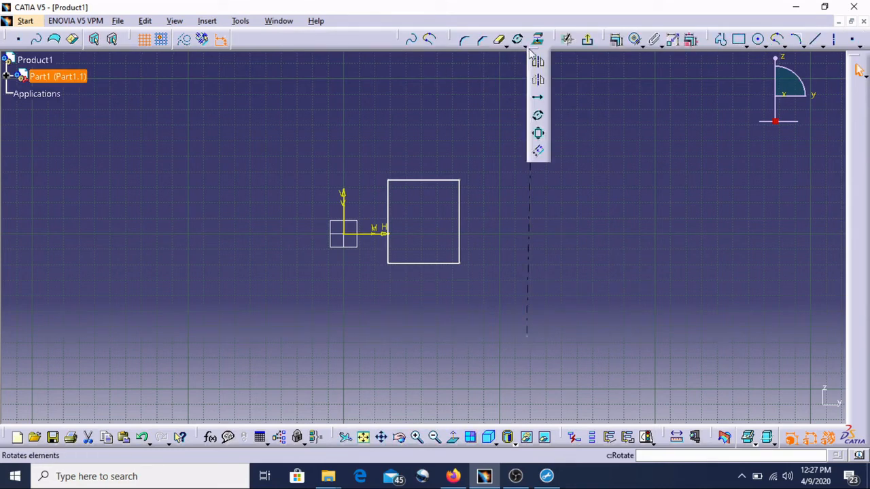
pyautogui.click(539, 64)
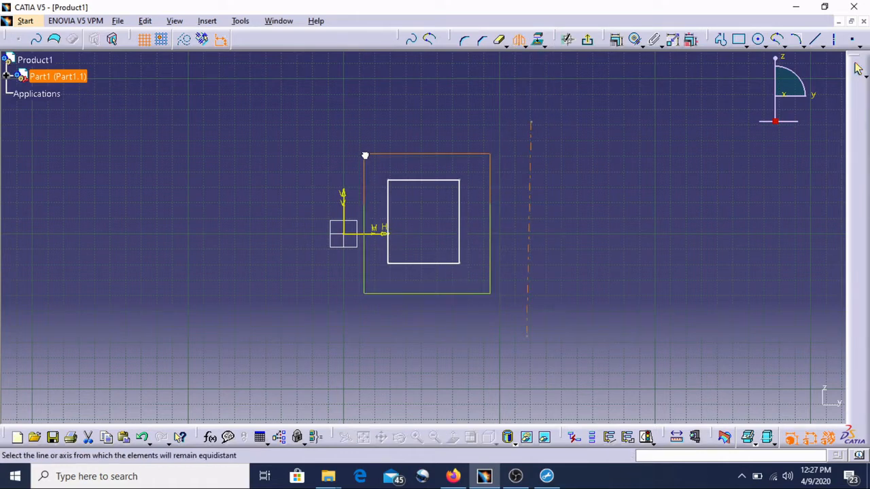
pyautogui.click(460, 265)
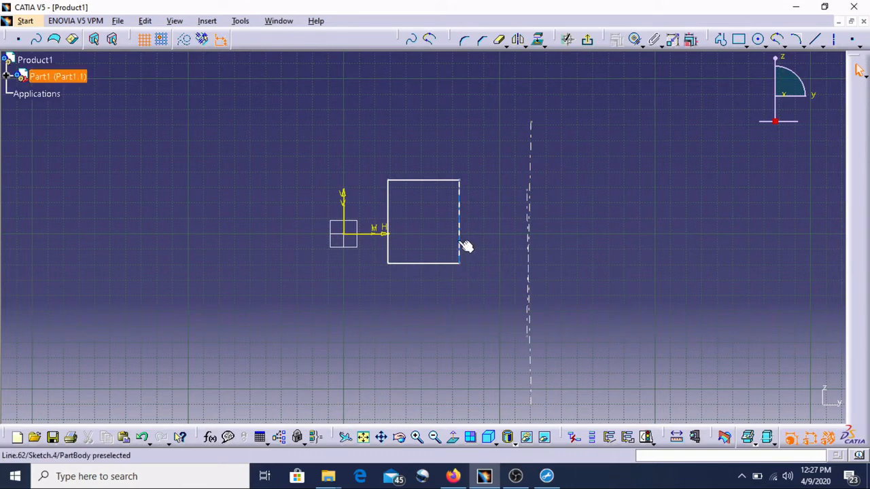
pyautogui.click(464, 246)
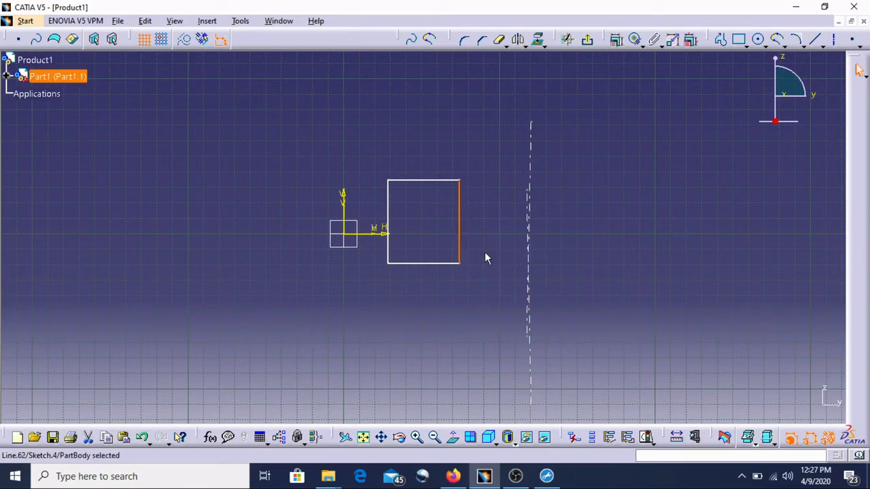
pyautogui.hotkey('ctrl', 'z')
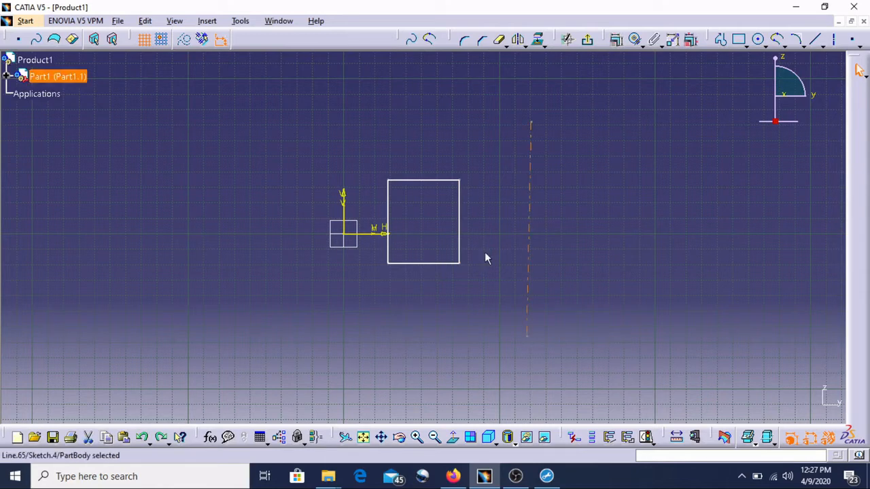
# Select the whole rectangle and mirror it about the vertical axis.
pyautogui.moveTo(413, 248); pyautogui.dragTo(372, 171)
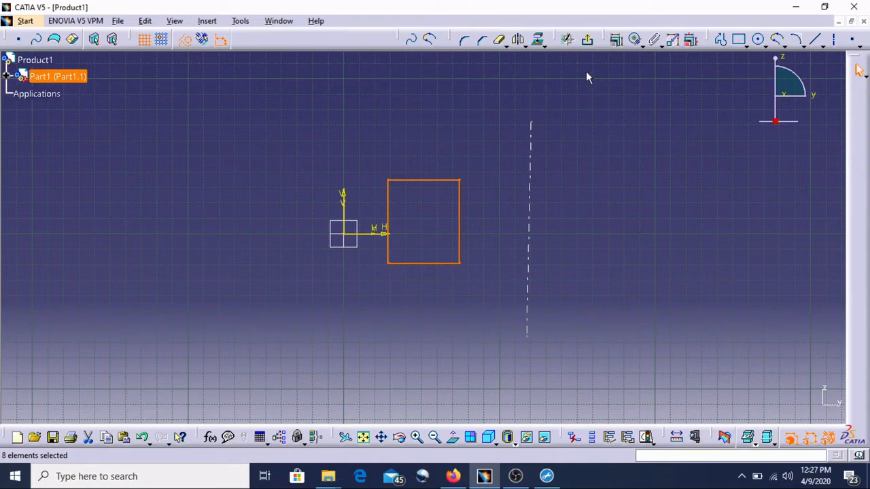
pyautogui.click(518, 39)
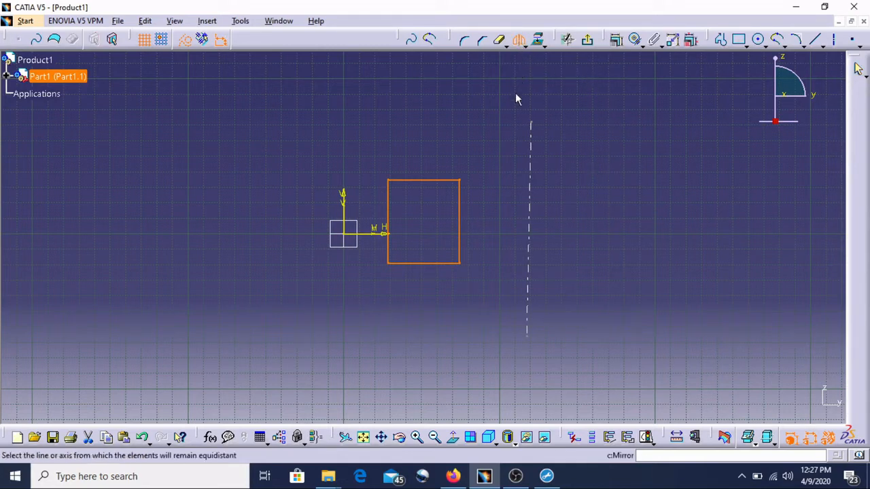
pyautogui.click(529, 241)
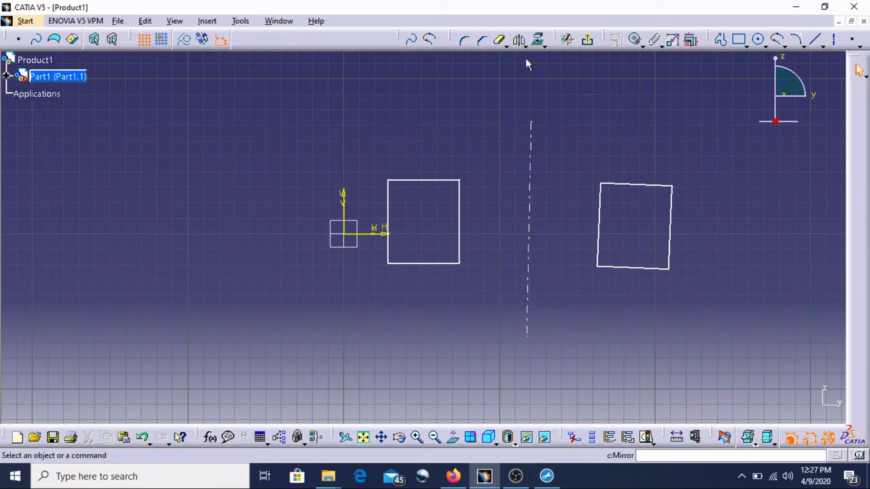
# Select all the sketch geometry and delete it.
pyautogui.moveTo(715, 357); pyautogui.dragTo(353, 106)
pyautogui.press('Delete')
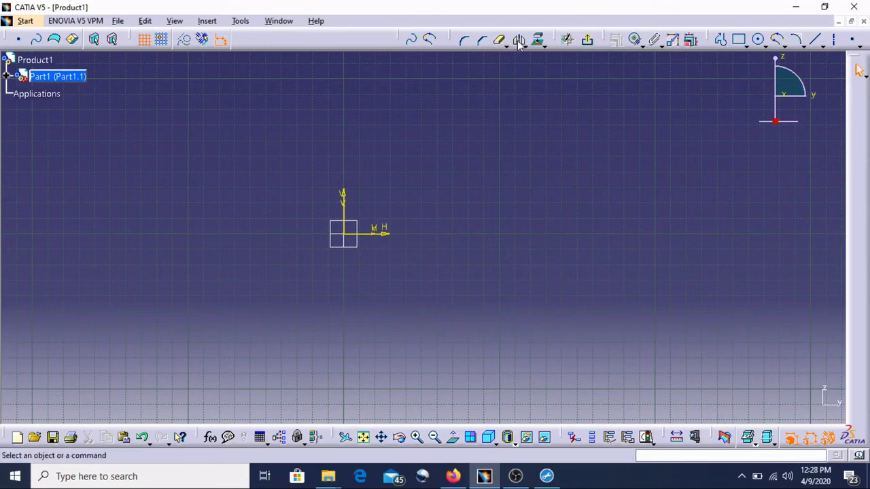
# Sketch a rectangle right of the origin, starting at about 88 mm, 35 mm.
pyautogui.click(739, 40)
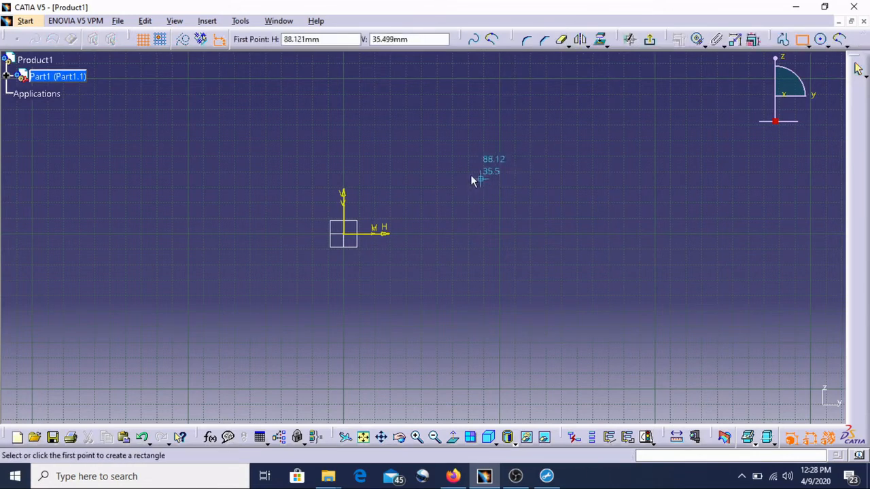
pyautogui.click(434, 168)
pyautogui.click(502, 246)
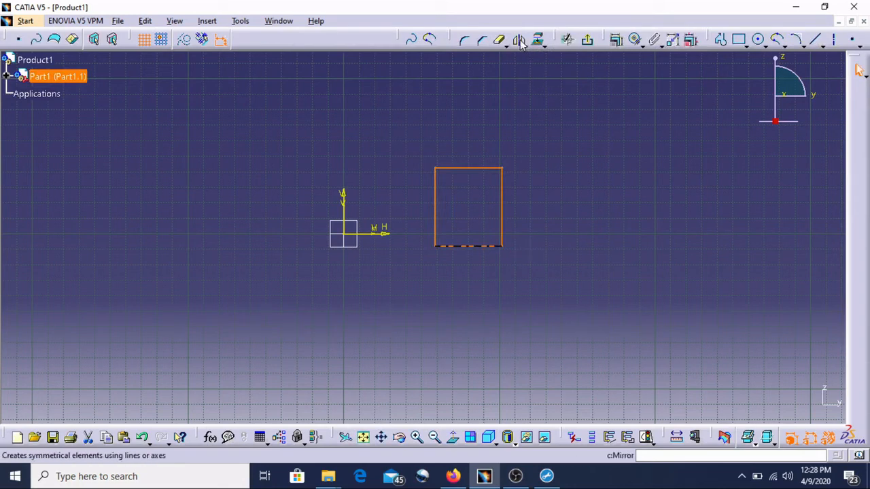
# Mirror the rectangle about the sketch's vertical axis.
pyautogui.click(519, 41)
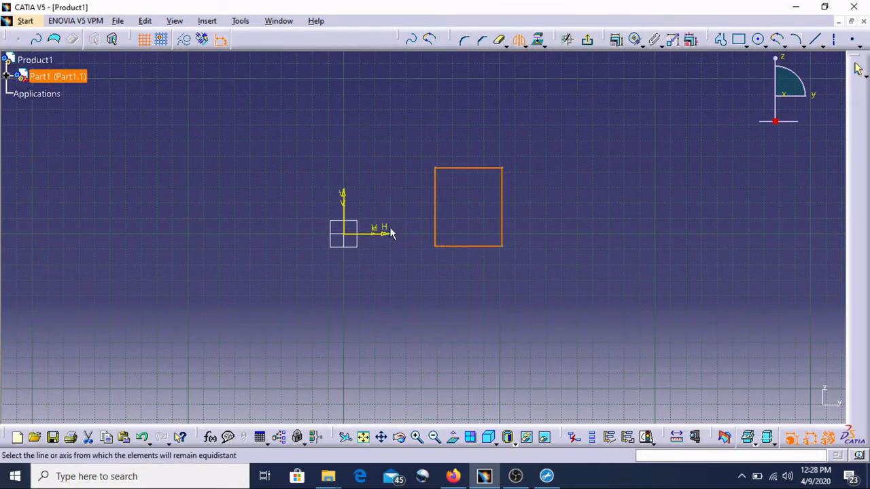
pyautogui.click(345, 208)
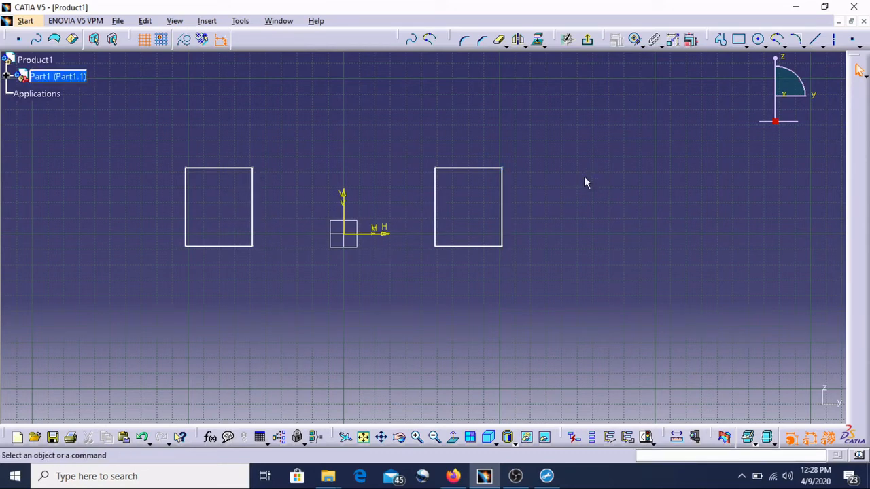
# Apply Symmetry to move the right rectangle about the horizontal sketch axis.
pyautogui.click(524, 45)
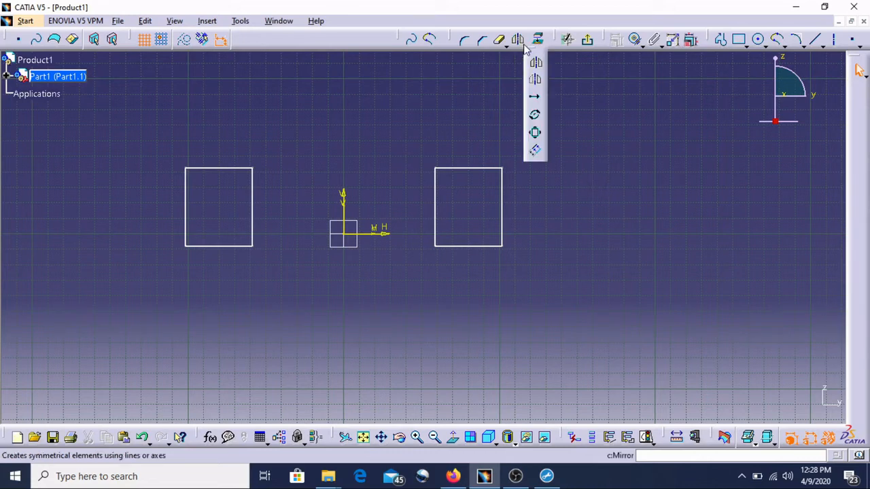
pyautogui.click(536, 81)
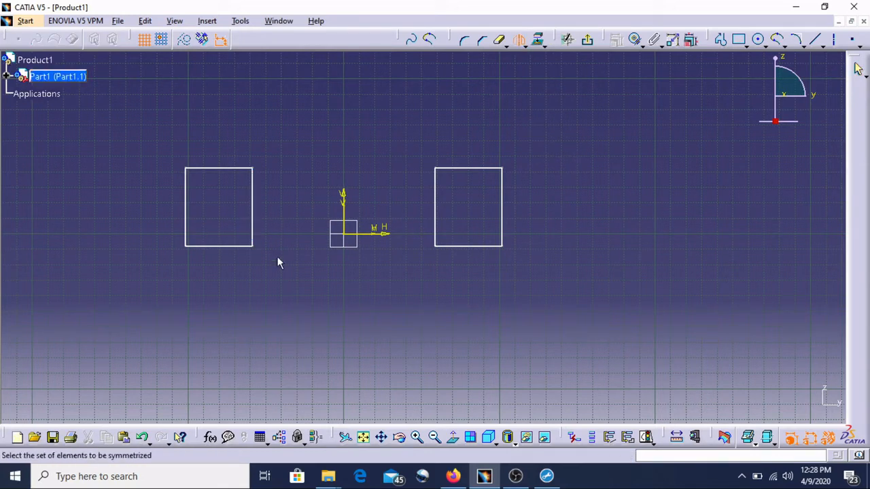
pyautogui.moveTo(534, 280); pyautogui.dragTo(415, 140)
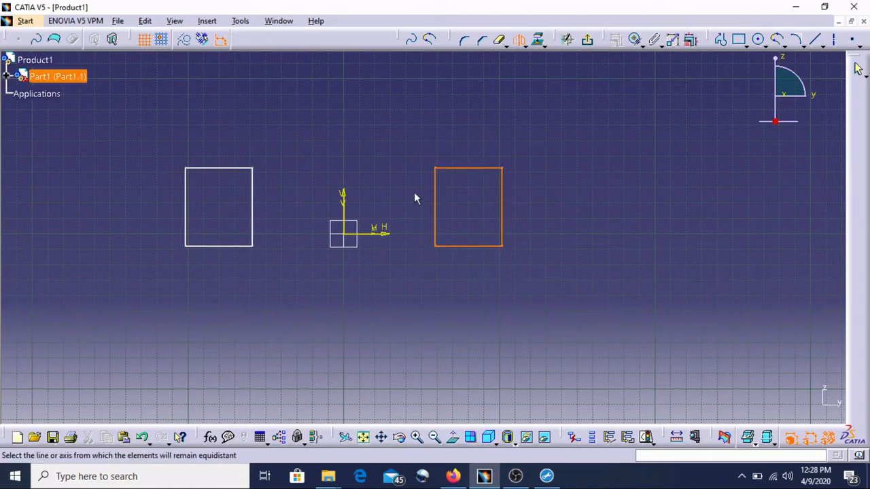
pyautogui.click(372, 236)
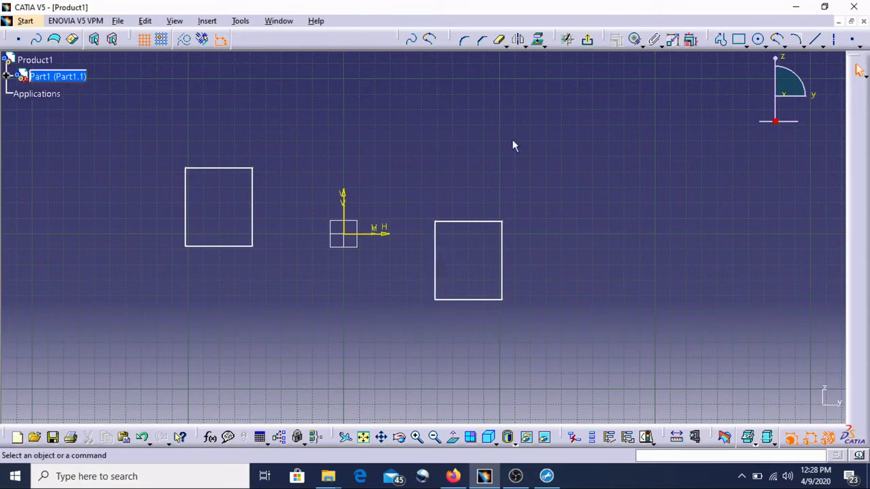
# Create three translated copies of the right rectangle about 71 mm apart, then delete the copies.
pyautogui.click(538, 42)
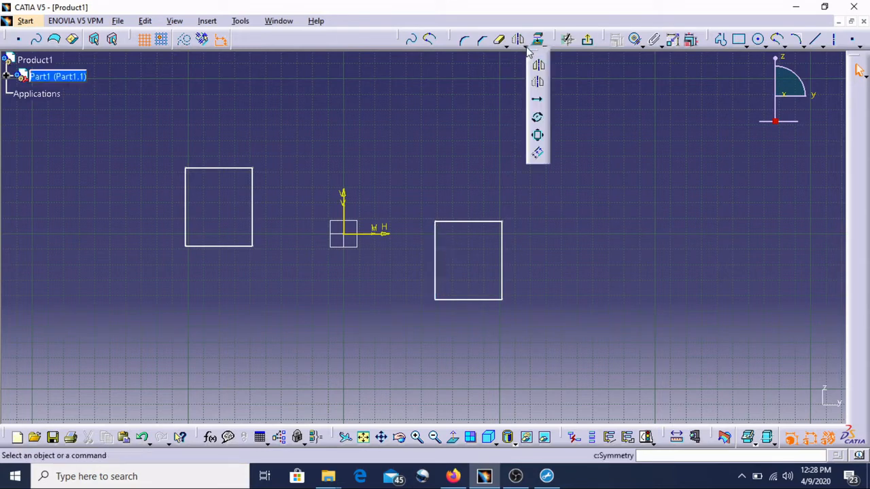
pyautogui.click(537, 104)
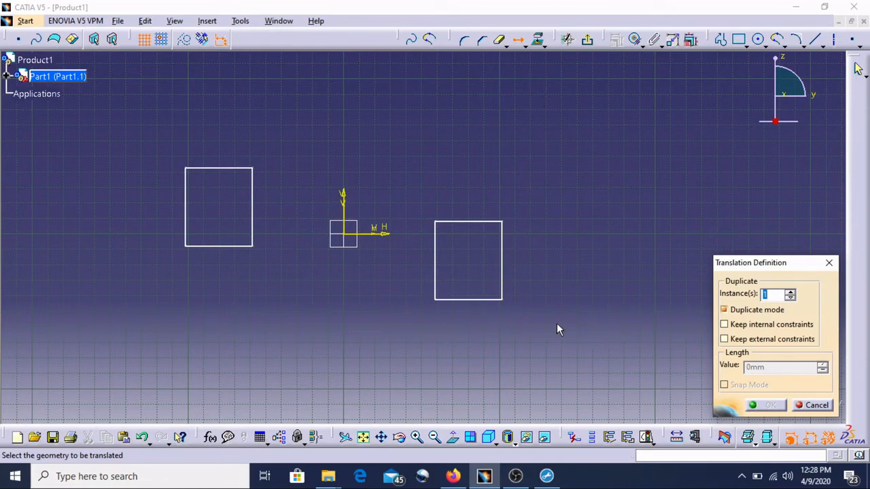
pyautogui.moveTo(544, 309); pyautogui.dragTo(412, 191)
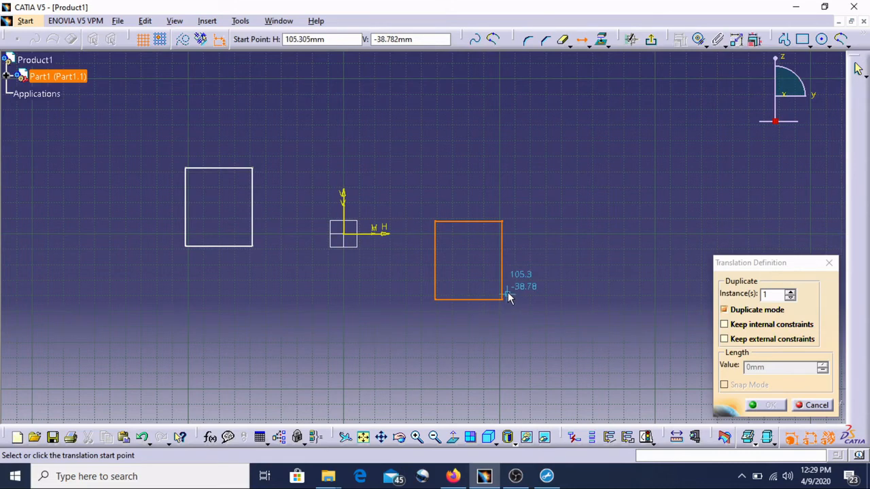
pyautogui.click(790, 291)
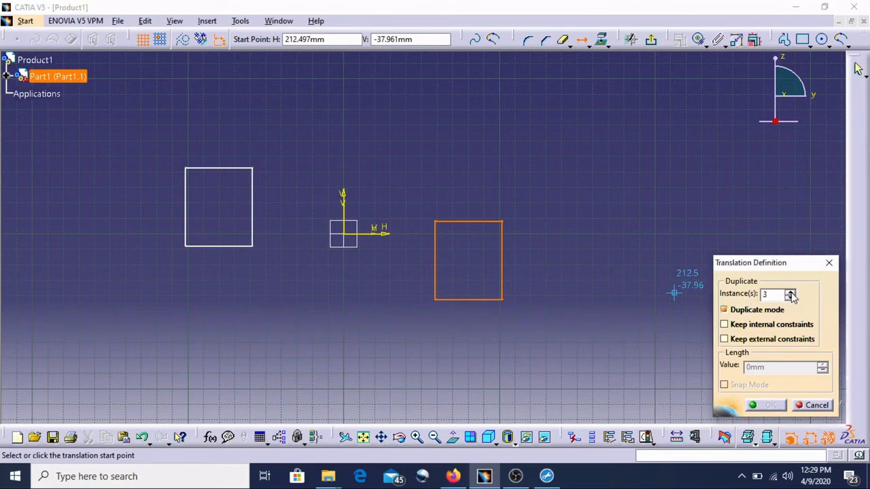
pyautogui.click(437, 296)
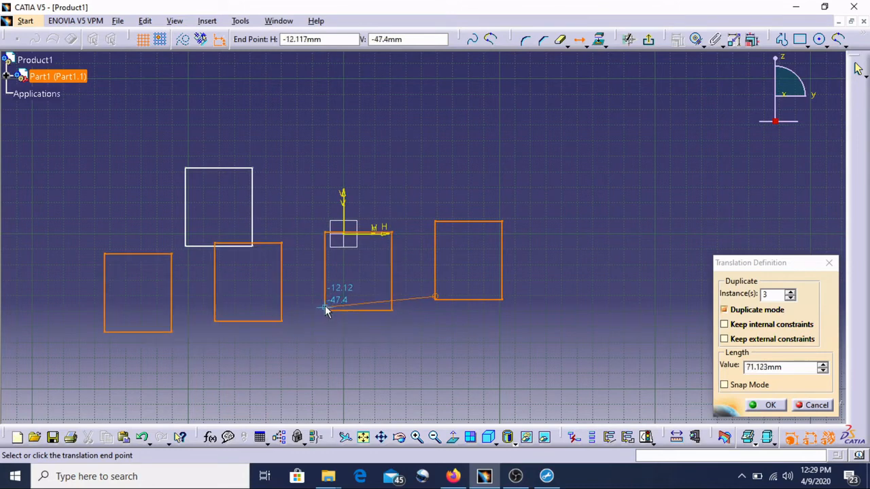
pyautogui.click(327, 309)
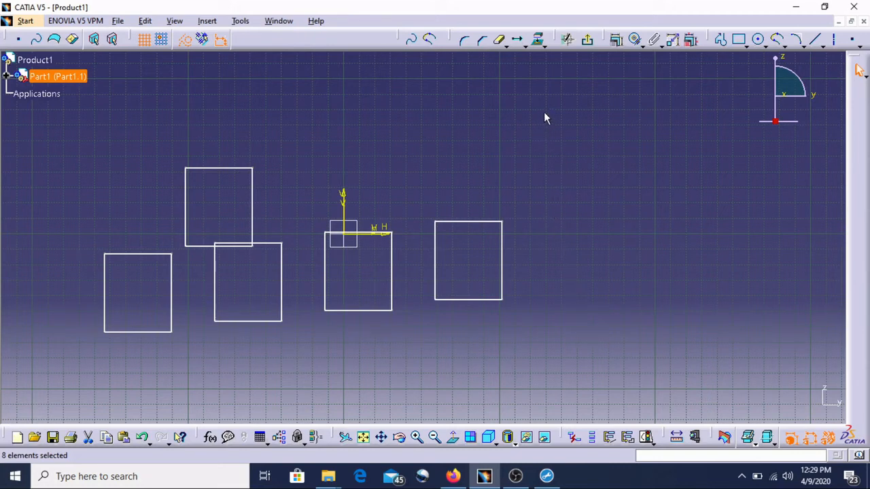
pyautogui.press('Delete')
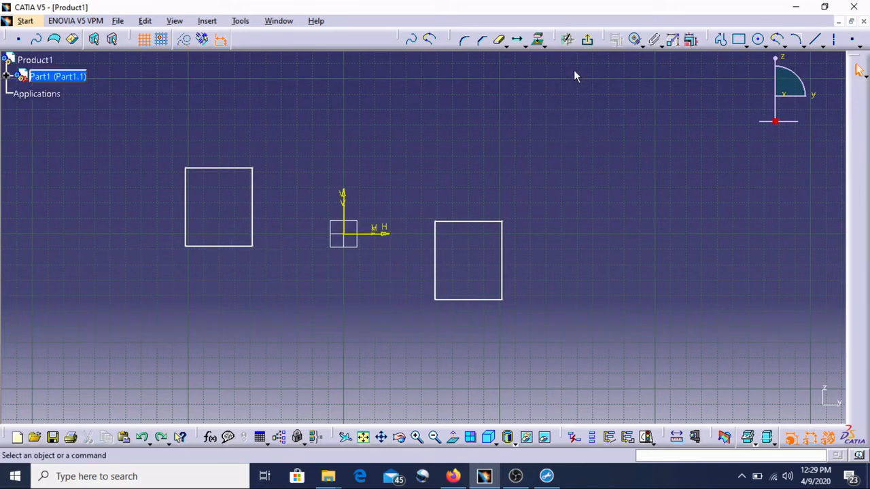
# Translate one copy of the right rectangle about 84 mm up and to the right.
pyautogui.click(517, 40)
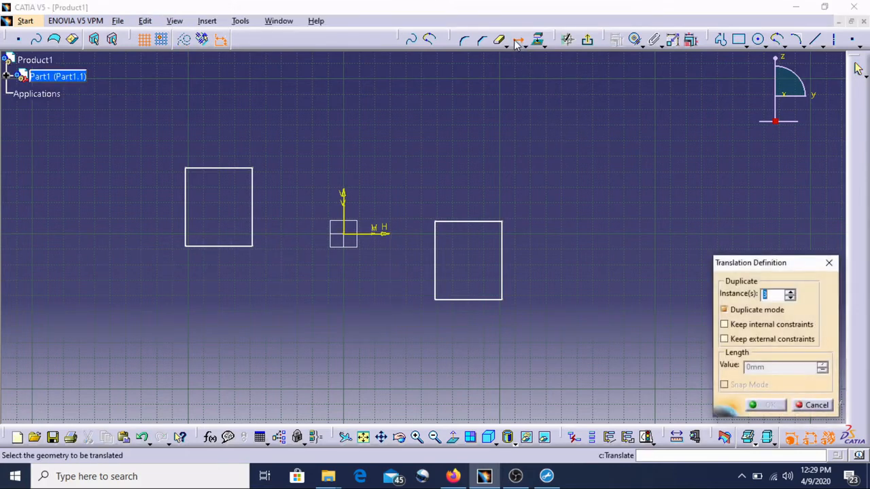
pyautogui.moveTo(541, 322); pyautogui.dragTo(416, 192)
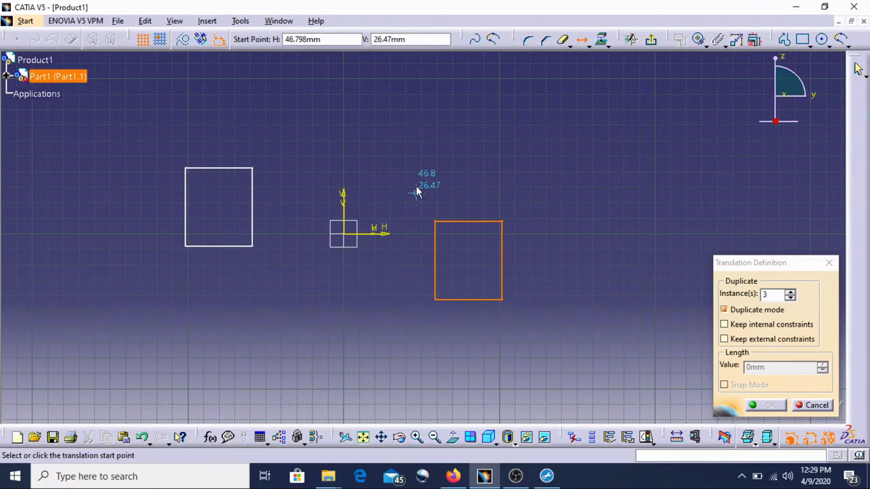
pyautogui.click(790, 298)
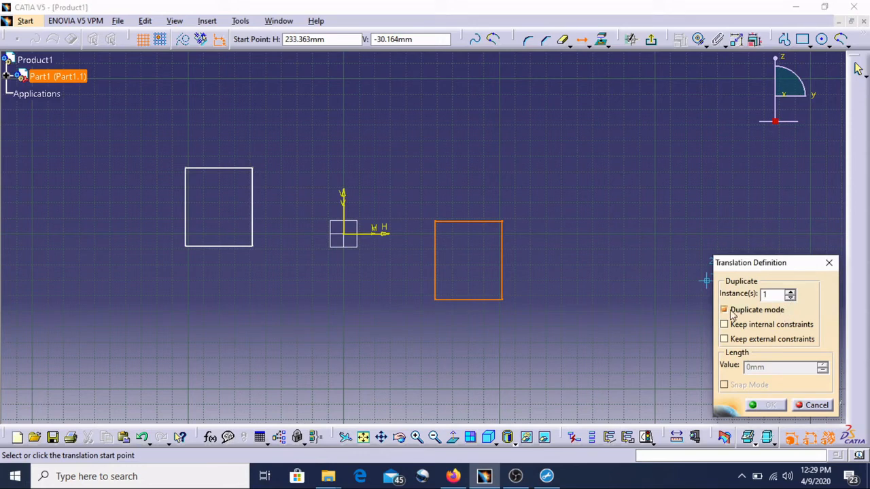
pyautogui.click(435, 299)
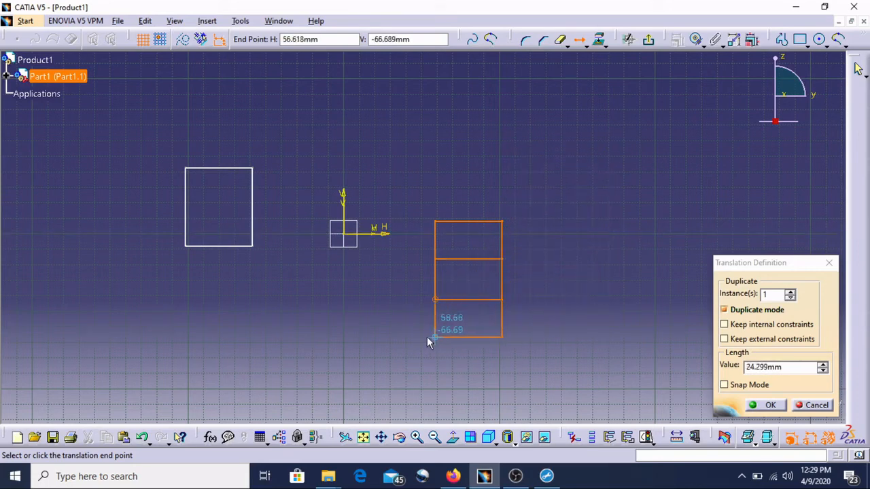
pyautogui.click(565, 299)
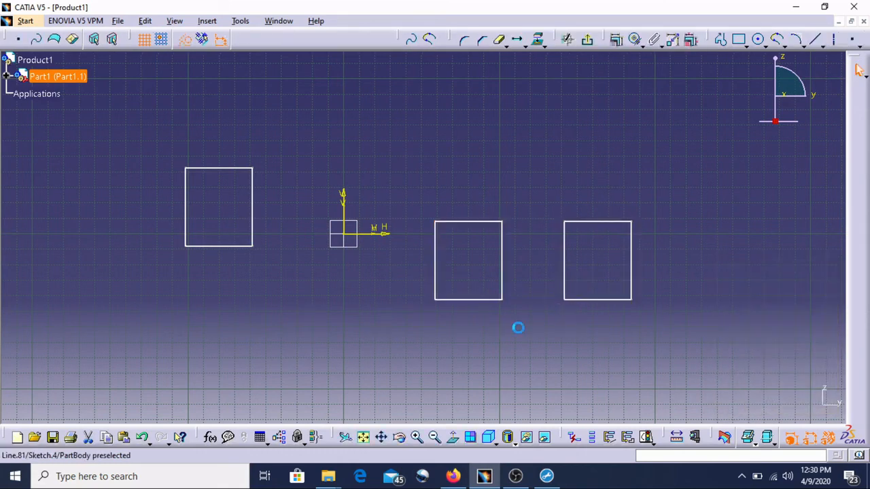
# Delete all the rectangles from the sketch.
pyautogui.click(537, 42)
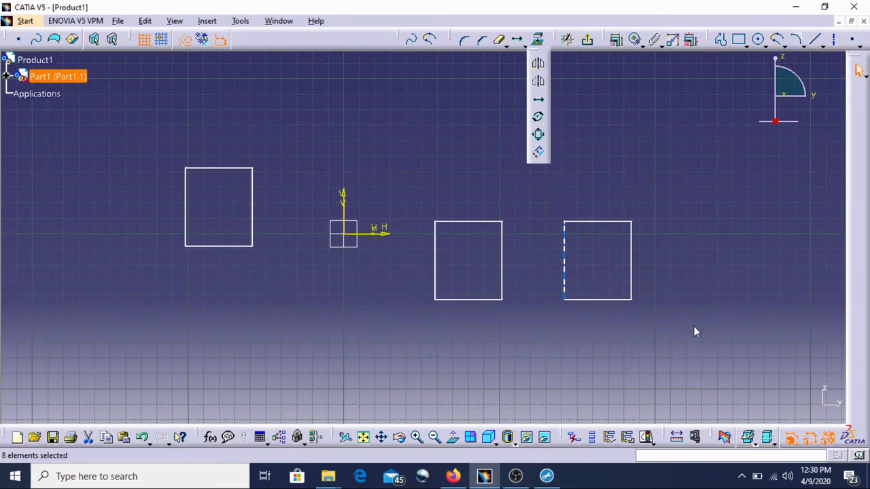
pyautogui.click(650, 306)
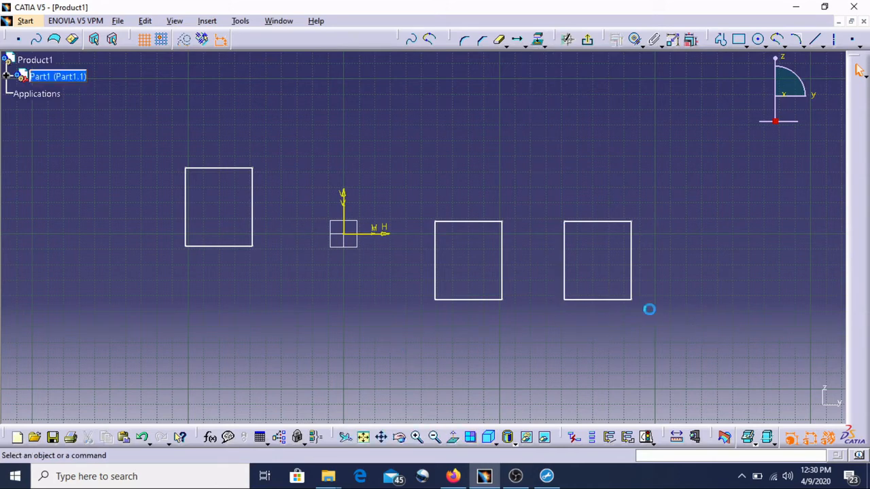
pyautogui.moveTo(693, 334)
pyautogui.mouseDown()
pyautogui.moveTo(129, 161)
pyautogui.moveTo(144, 139)
pyautogui.mouseUp()
pyautogui.press('Delete')
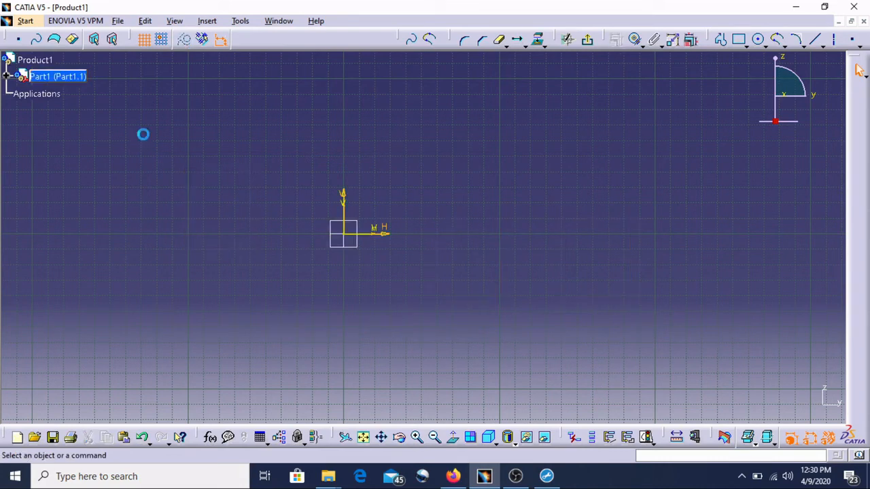
# Draw a circle centred on the horizontal axis about 53 mm right of the origin, radius about 72 mm.
pyautogui.click(758, 39)
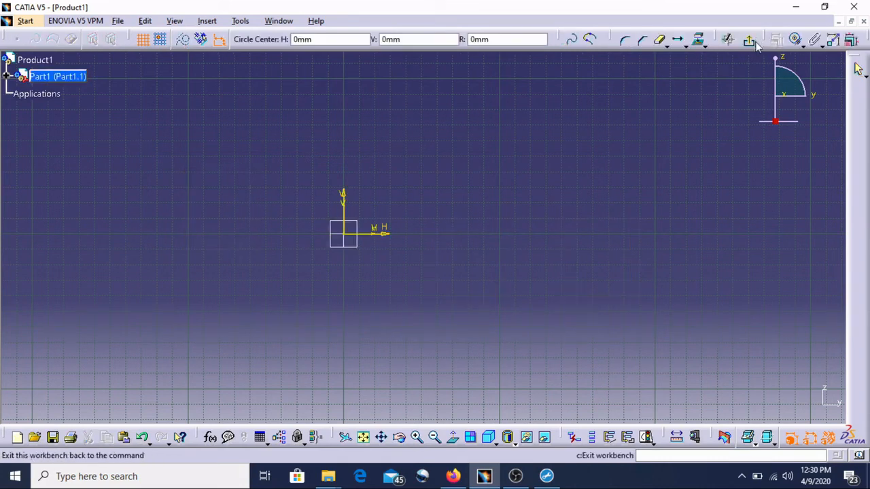
pyautogui.click(427, 234)
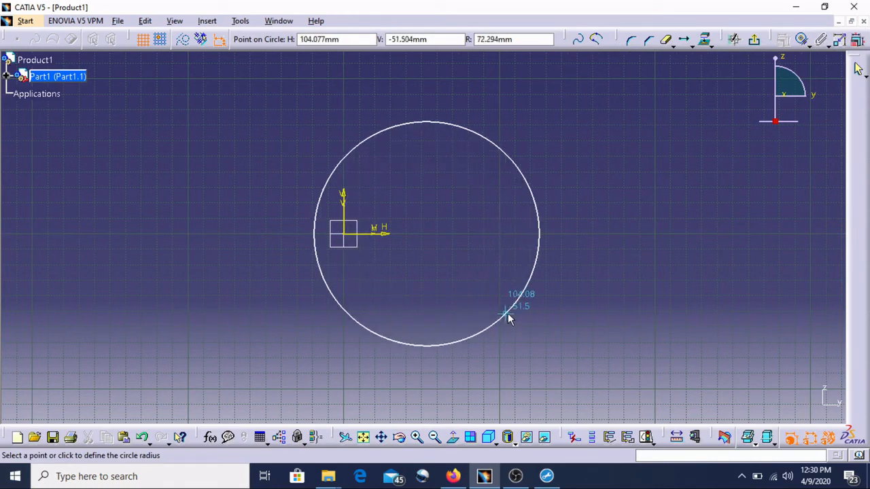
pyautogui.click(507, 314)
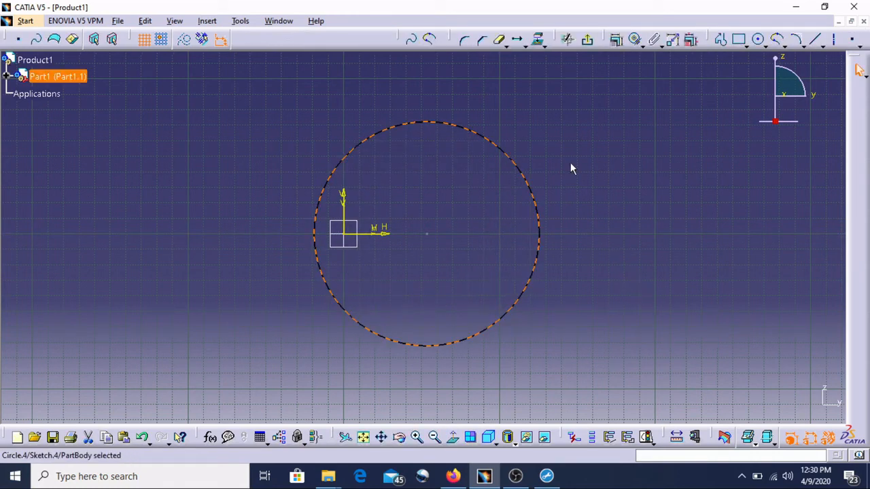
# Sketch a triangular spike profile on top of the circle with both ends on the circle.
pyautogui.click(542, 45)
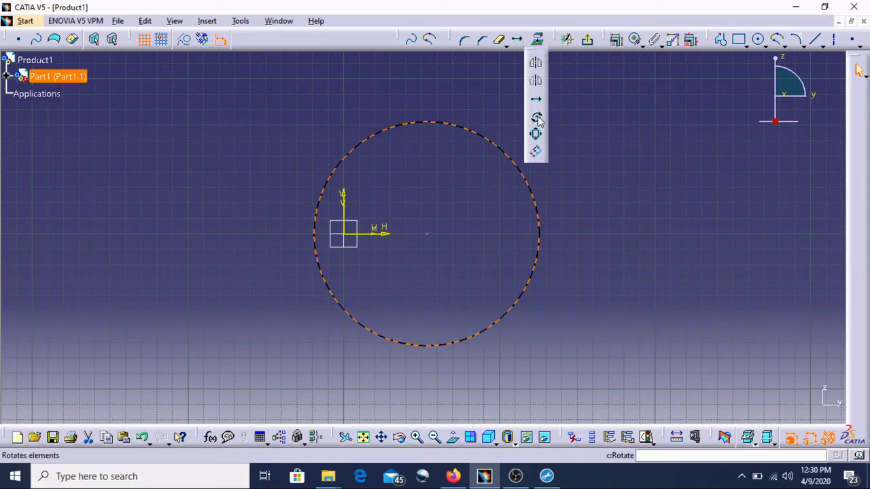
pyautogui.click(619, 161)
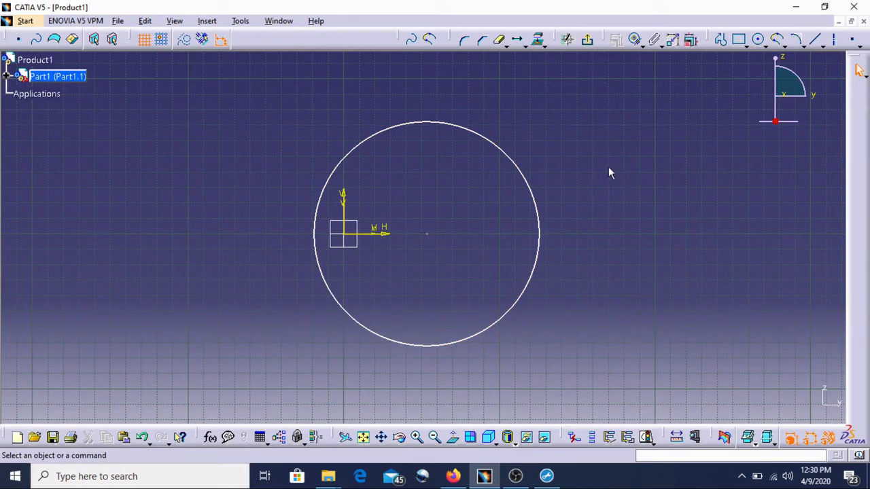
pyautogui.click(721, 42)
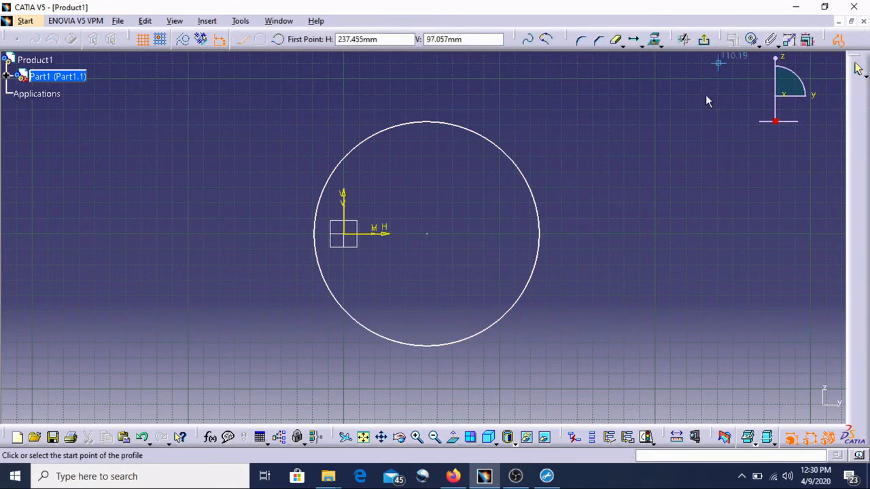
pyautogui.click(412, 128)
pyautogui.click(436, 71)
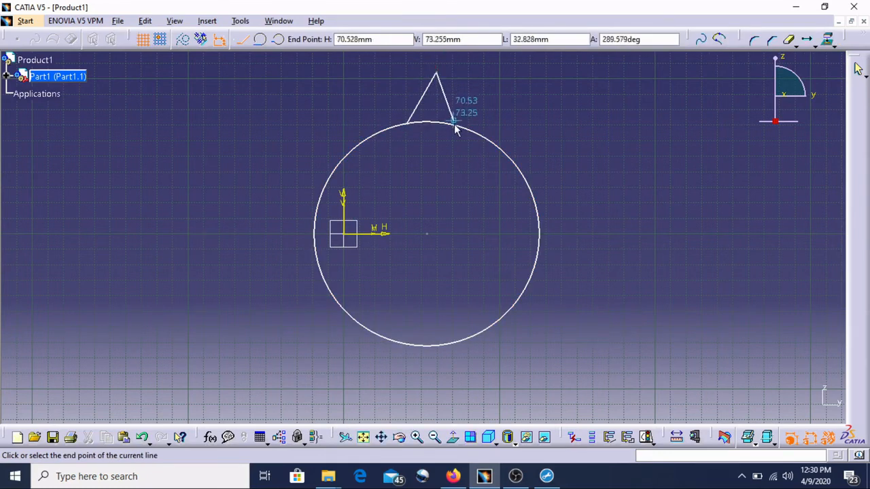
pyautogui.click(453, 124)
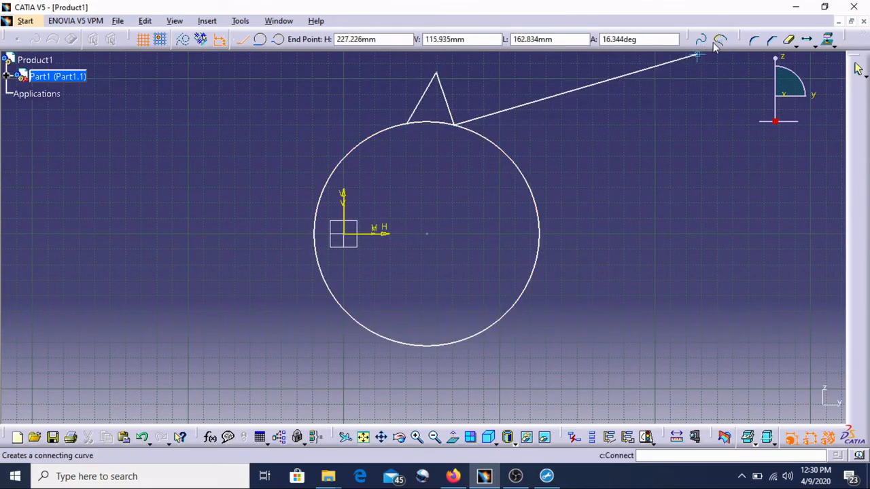
# Rotate the spike about the circle's centre in duplicate mode with 5 instances at 60 deg.
pyautogui.click(818, 43)
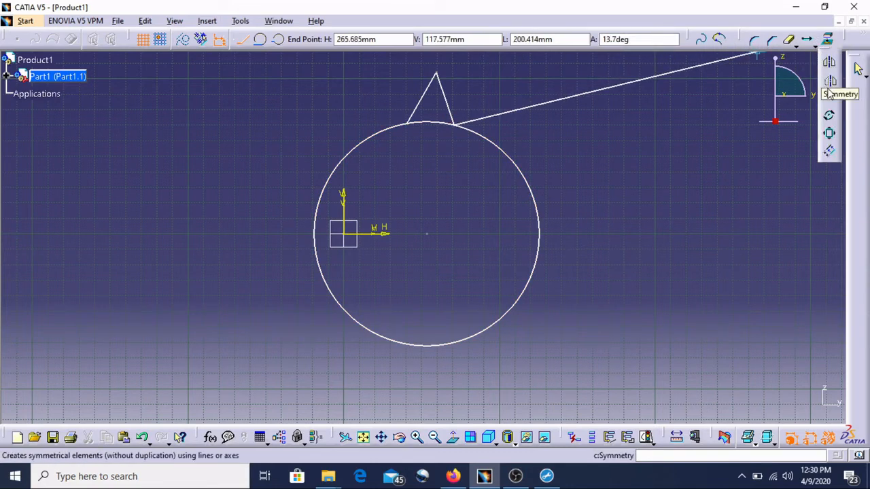
pyautogui.click(830, 121)
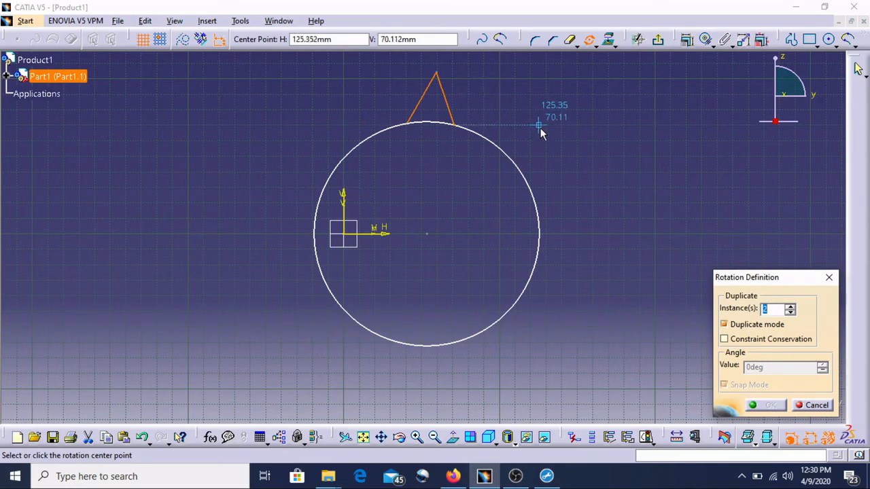
pyautogui.click(430, 238)
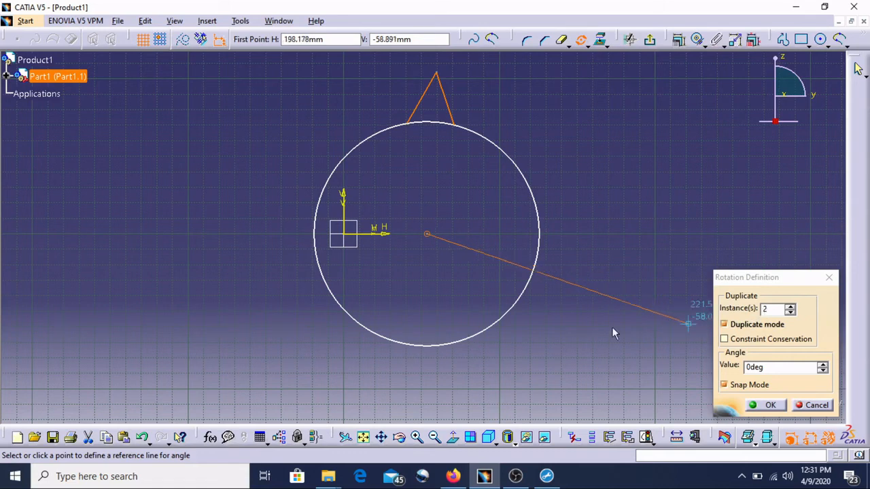
pyautogui.click(521, 304)
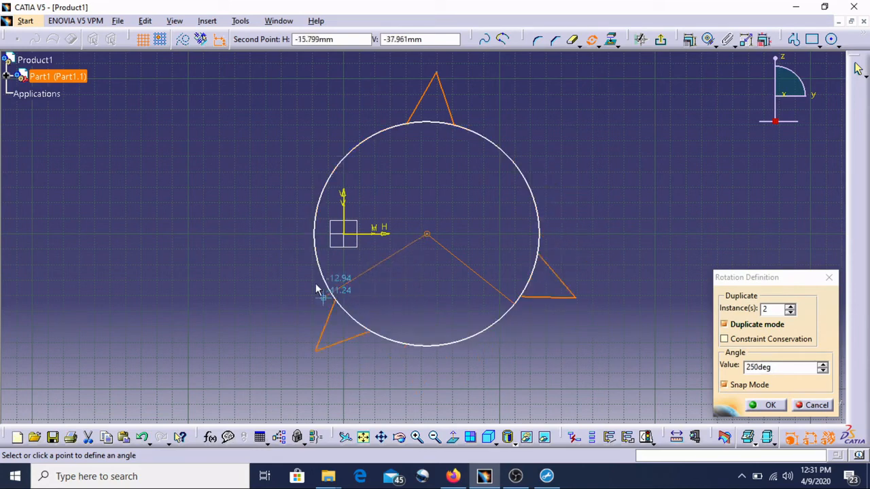
pyautogui.click(789, 307)
pyautogui.click(790, 307)
pyautogui.click(790, 308)
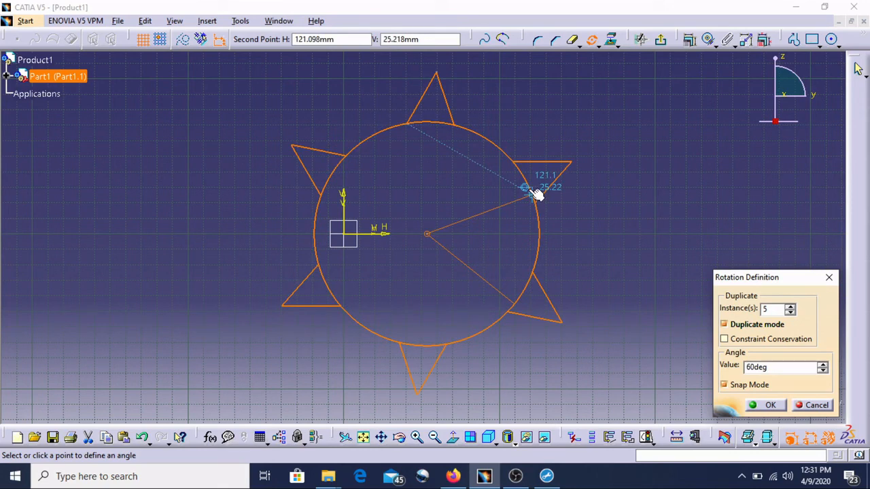
pyautogui.click(537, 196)
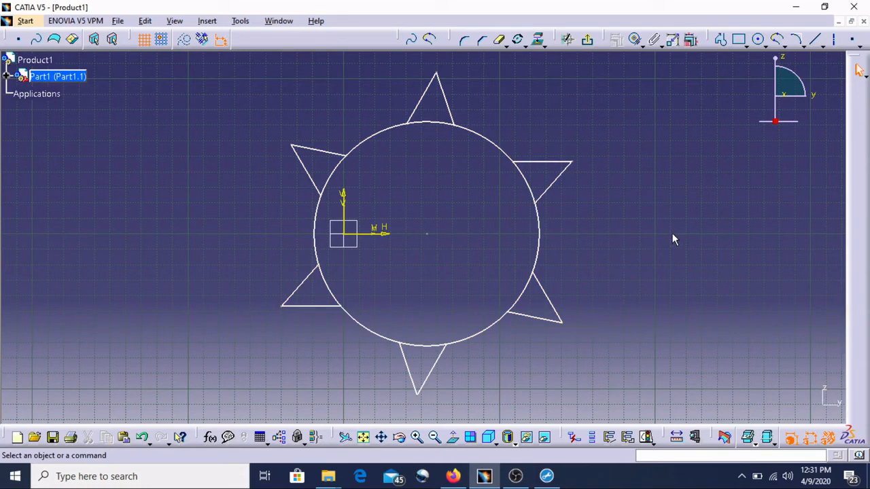
# Scale a smaller duplicate of the whole star shape about the circle's centre.
pyautogui.click(538, 44)
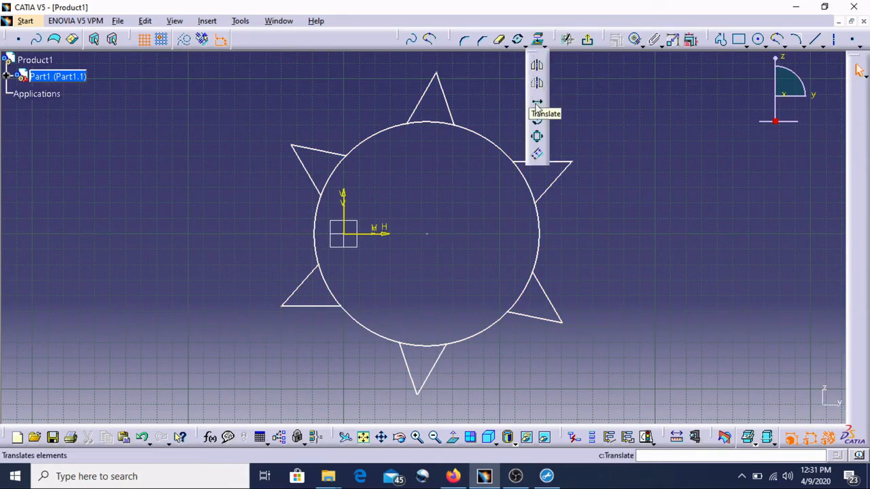
pyautogui.click(539, 138)
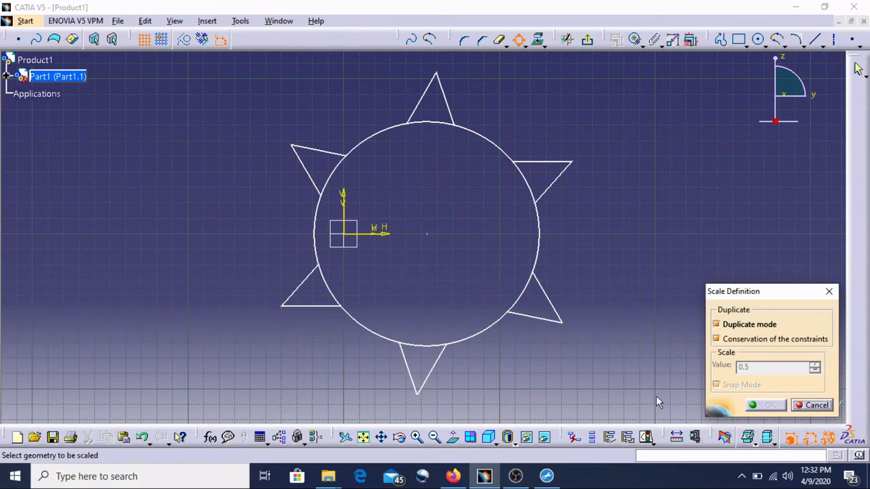
pyautogui.moveTo(663, 405); pyautogui.dragTo(235, 71)
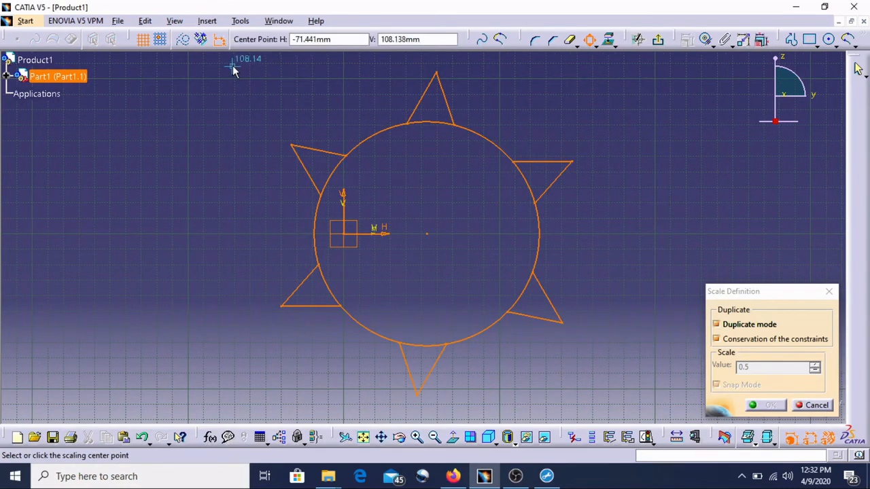
pyautogui.click(428, 235)
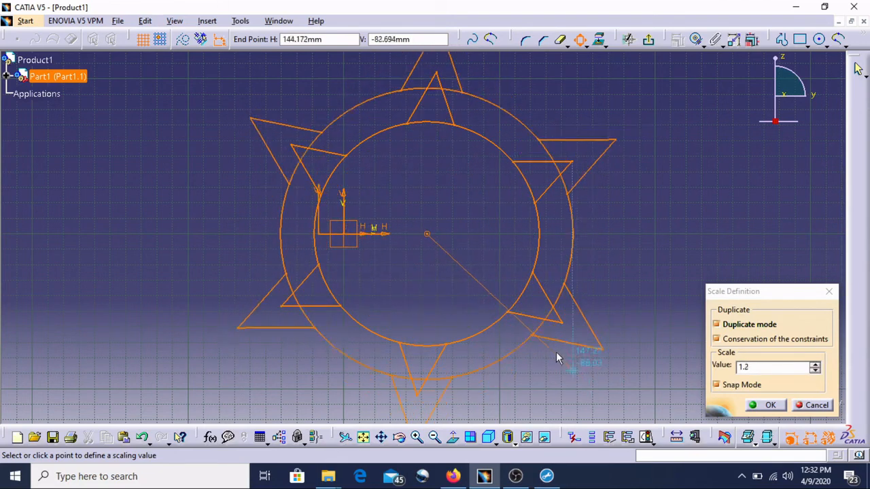
pyautogui.click(472, 279)
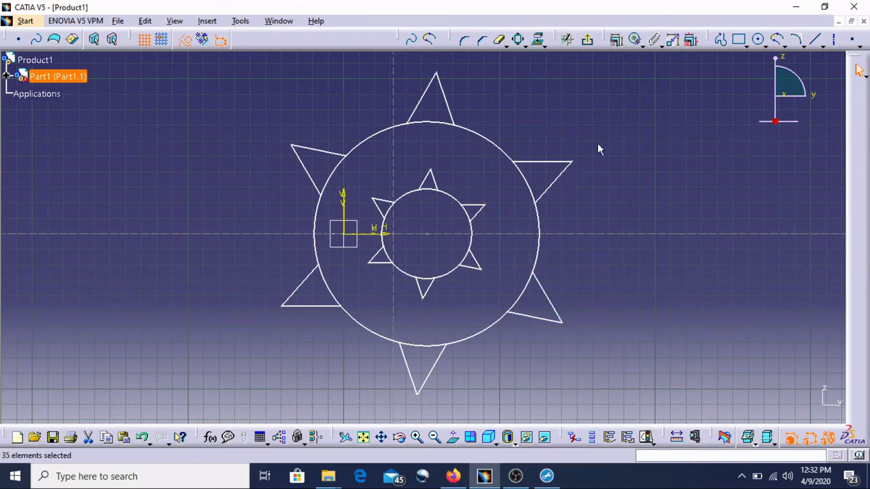
# Select all the geometry and delete it.
pyautogui.moveTo(756, 401)
pyautogui.mouseDown()
pyautogui.moveTo(304, 231)
pyautogui.moveTo(234, 60)
pyautogui.moveTo(183, 66)
pyautogui.mouseUp()
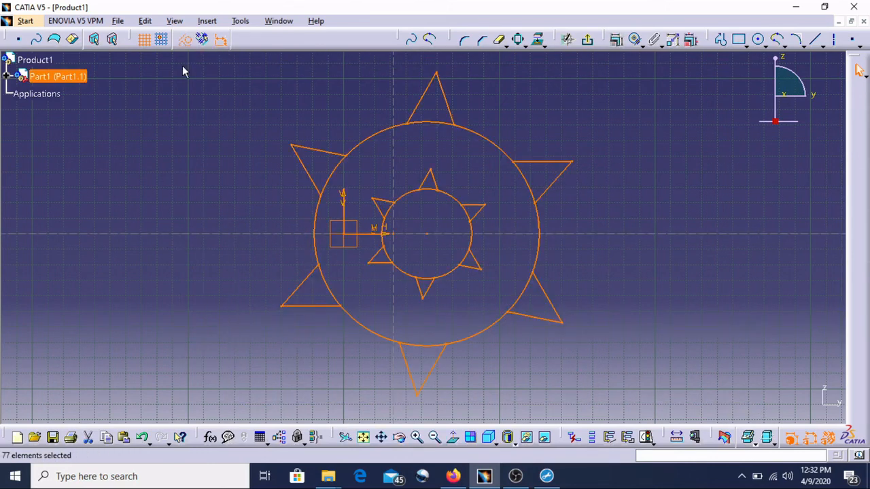
pyautogui.press('Delete')
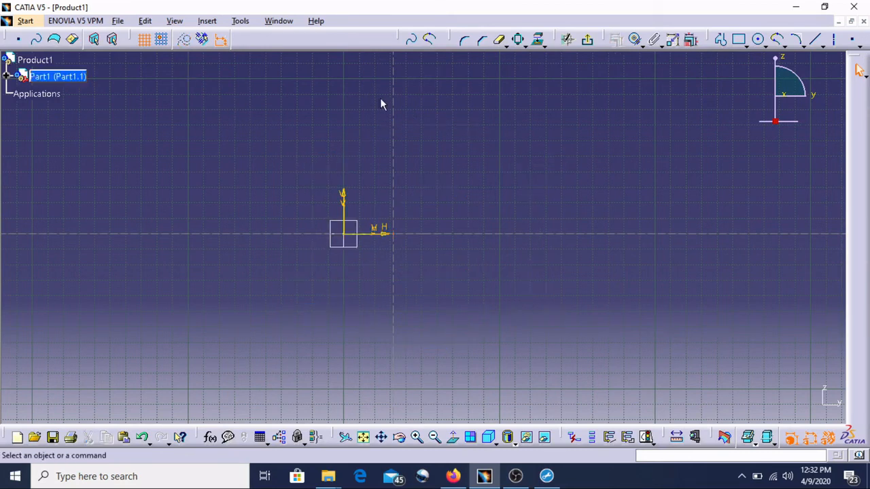
pyautogui.click(525, 44)
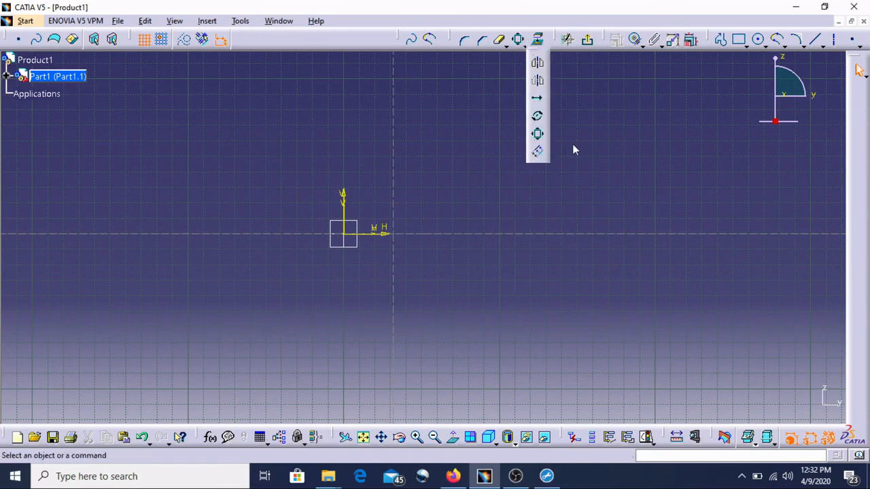
# Draw a rectangle right of the vertical axis, straddling the horizontal axis.
pyautogui.click(739, 39)
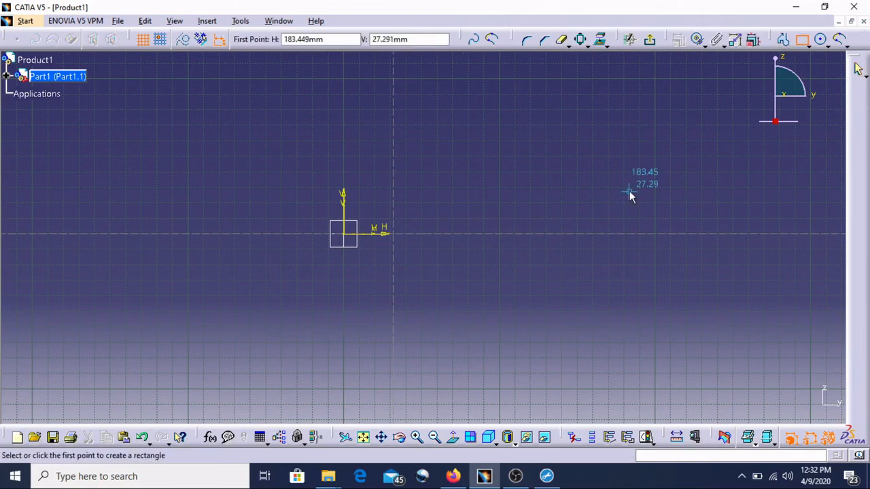
pyautogui.click(458, 168)
pyautogui.click(637, 281)
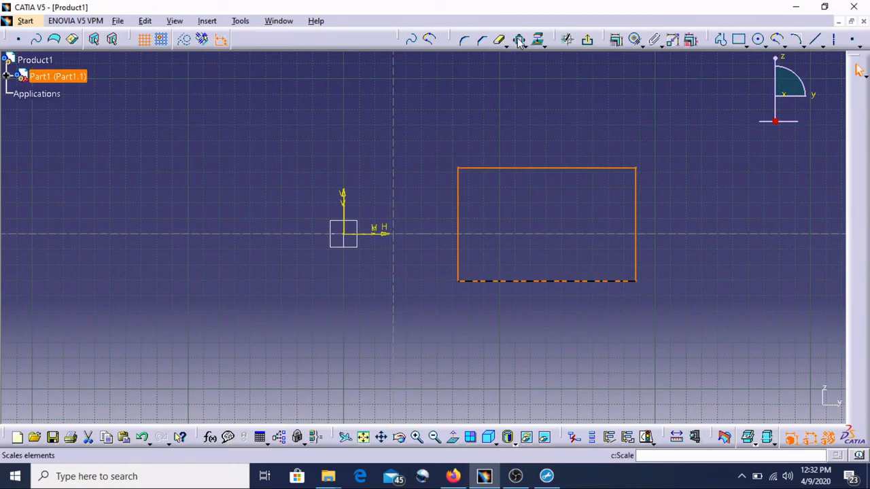
# Create an inward offset copy of the rectangle with Offset.
pyautogui.click(524, 46)
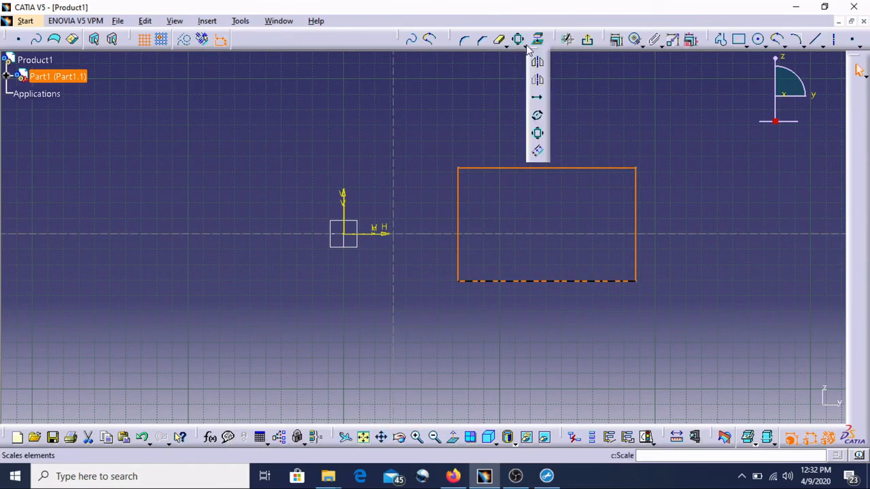
pyautogui.click(537, 151)
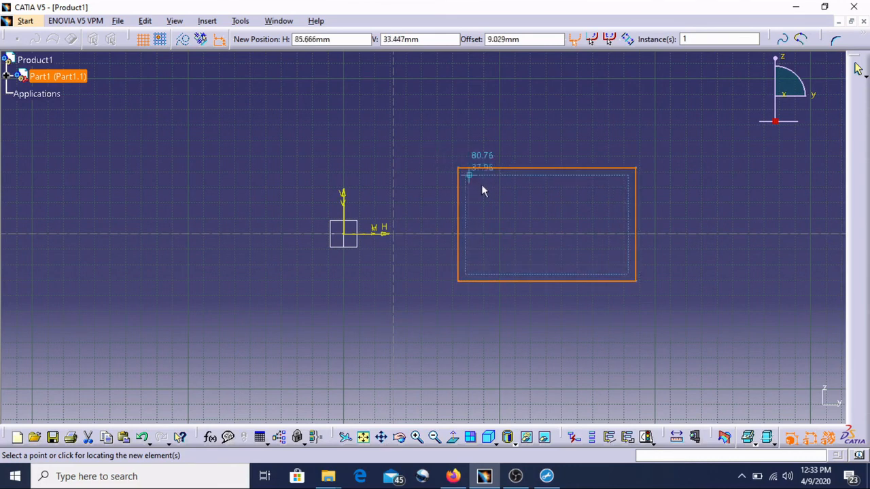
pyautogui.click(505, 198)
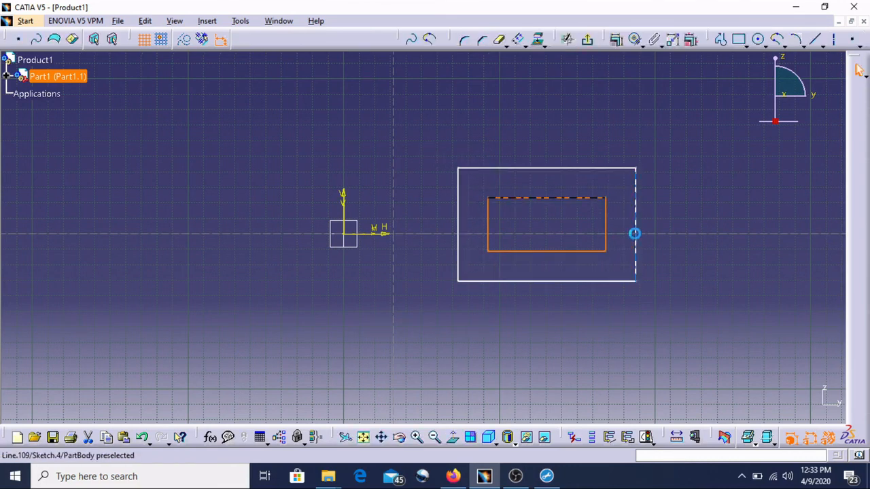
pyautogui.click(577, 311)
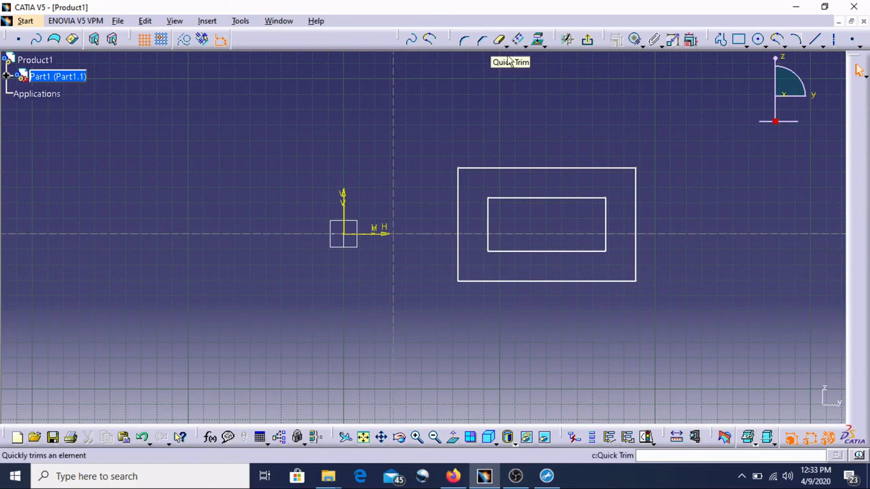
# Expand the transformation commands.
pyautogui.click(543, 45)
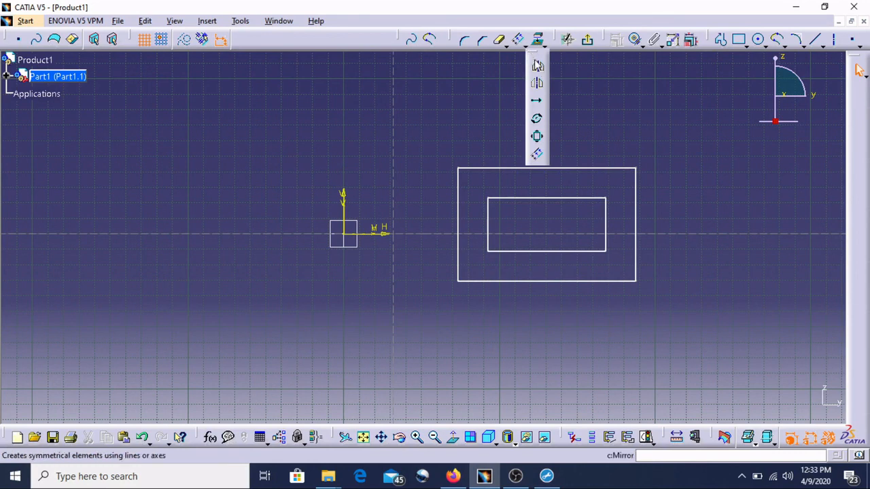